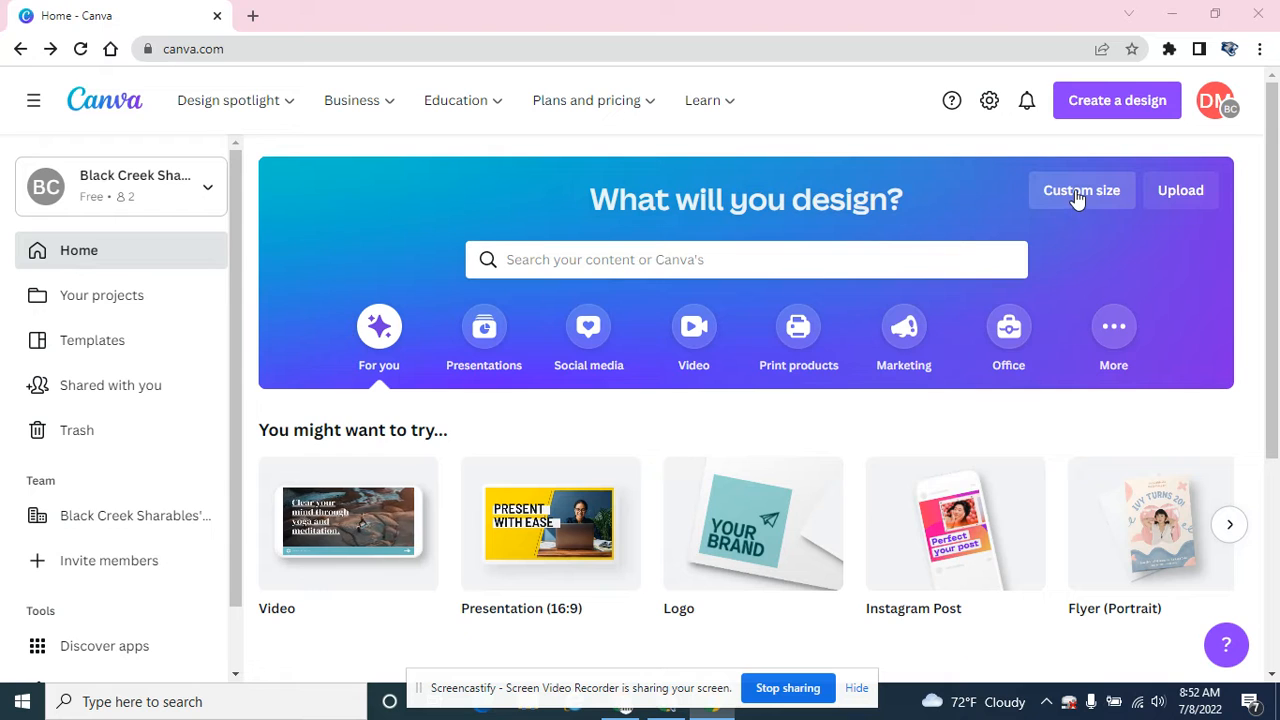
{"action": "left_click", "coordinate": [1078, 198]}
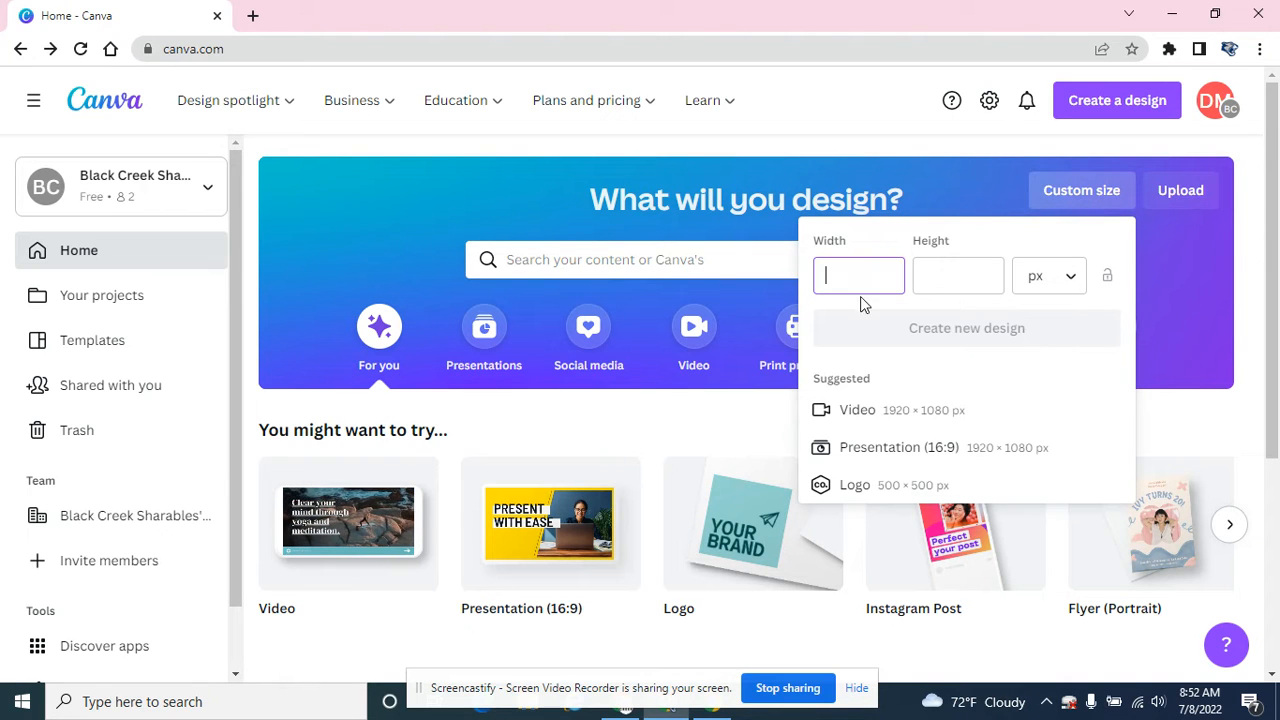
{"action": "left_click", "coordinate": [1067, 280]}
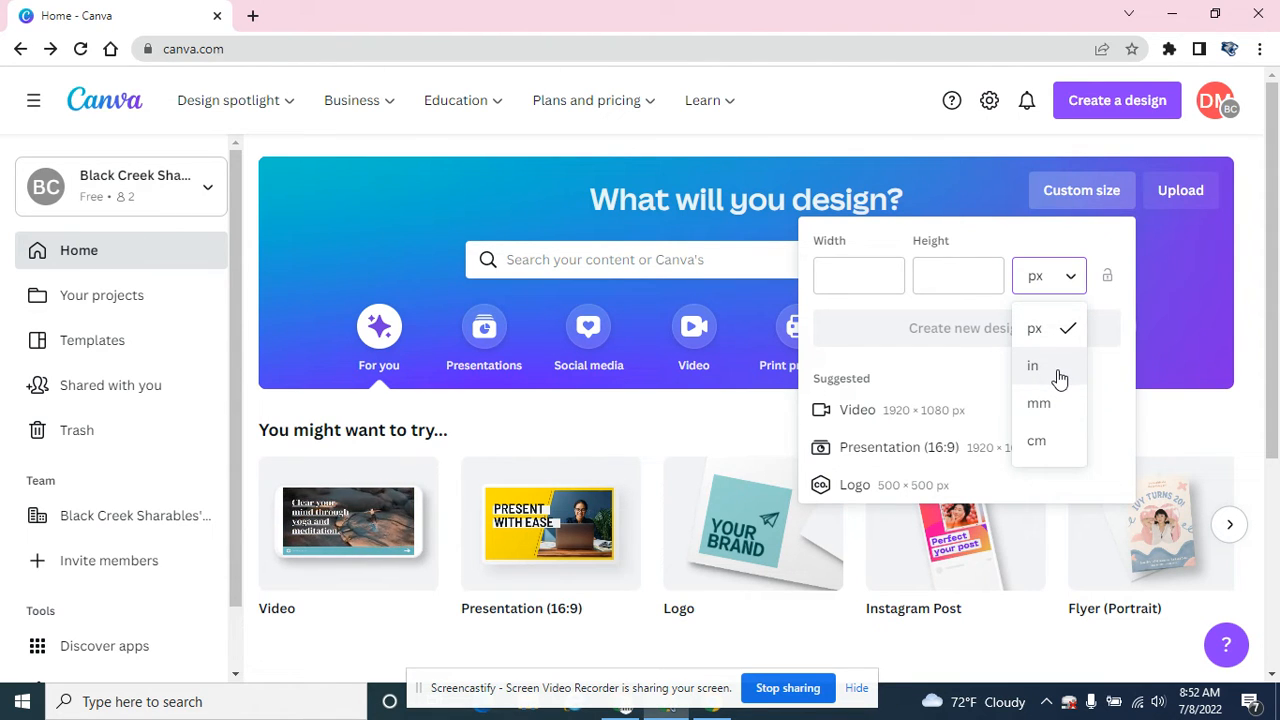
{"action": "left_click", "coordinate": [1048, 332]}
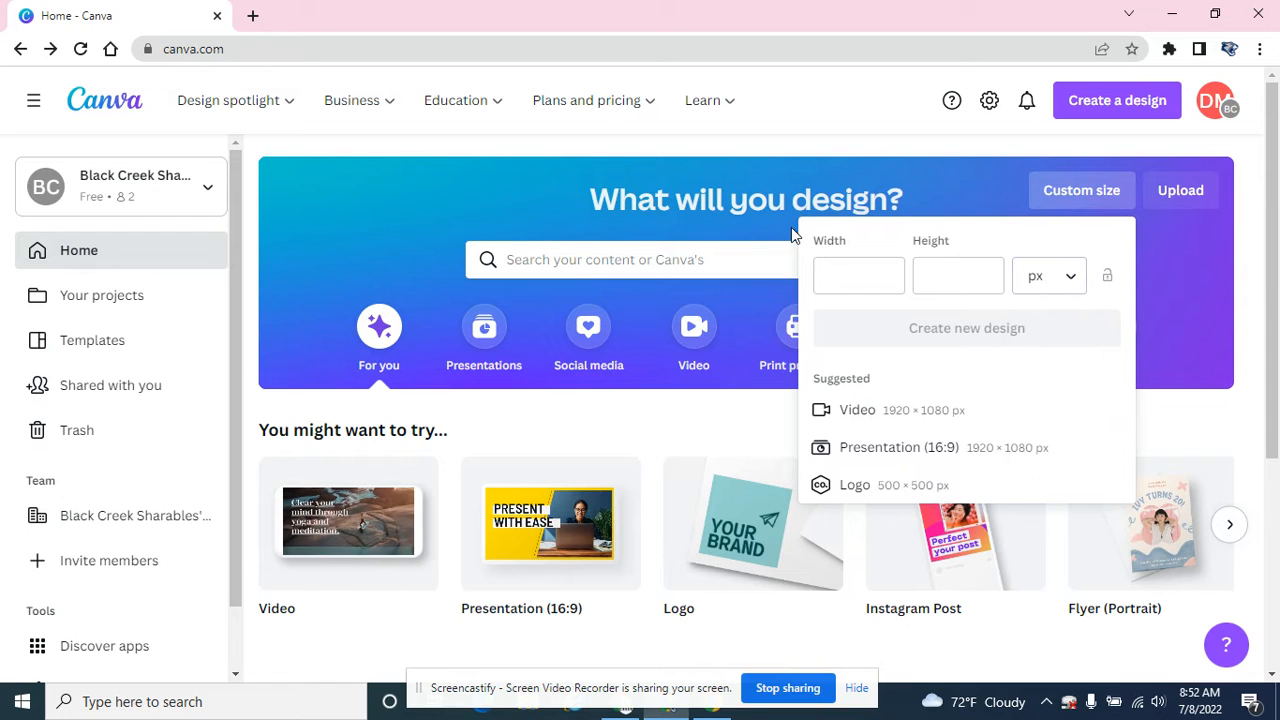
{"action": "left_click", "coordinate": [1187, 267]}
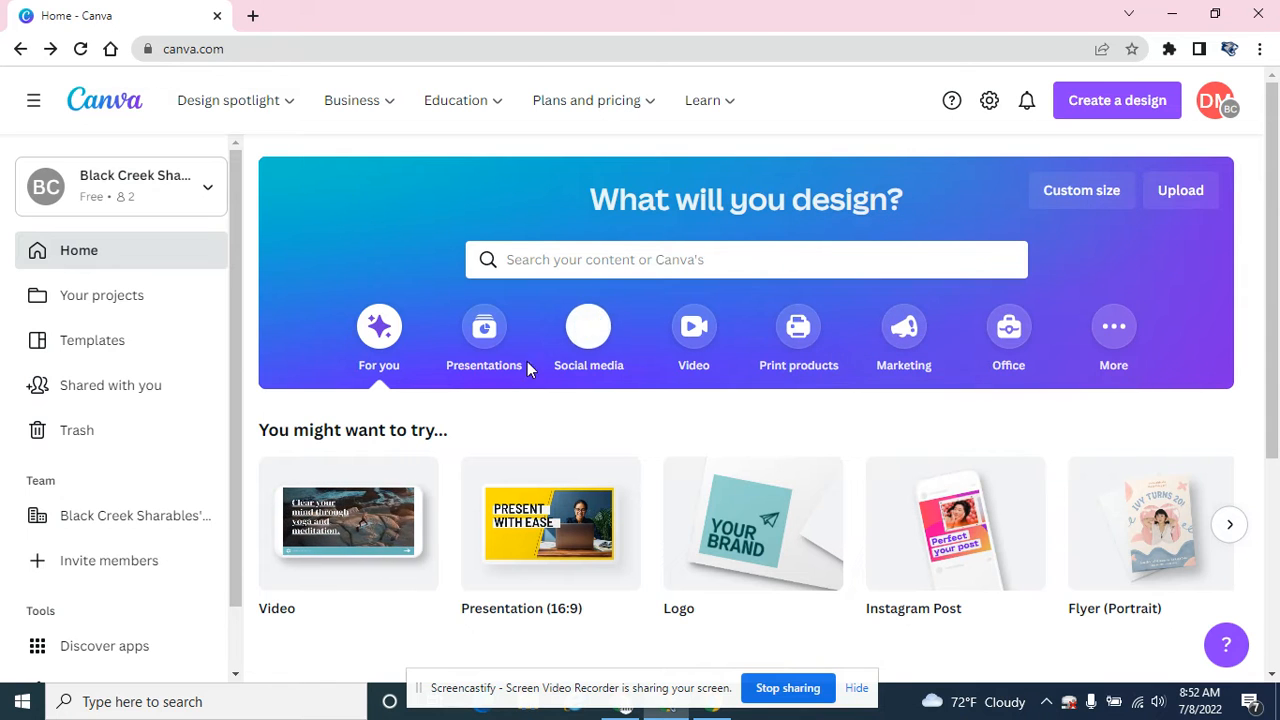
{"action": "left_click", "coordinate": [542, 259]}
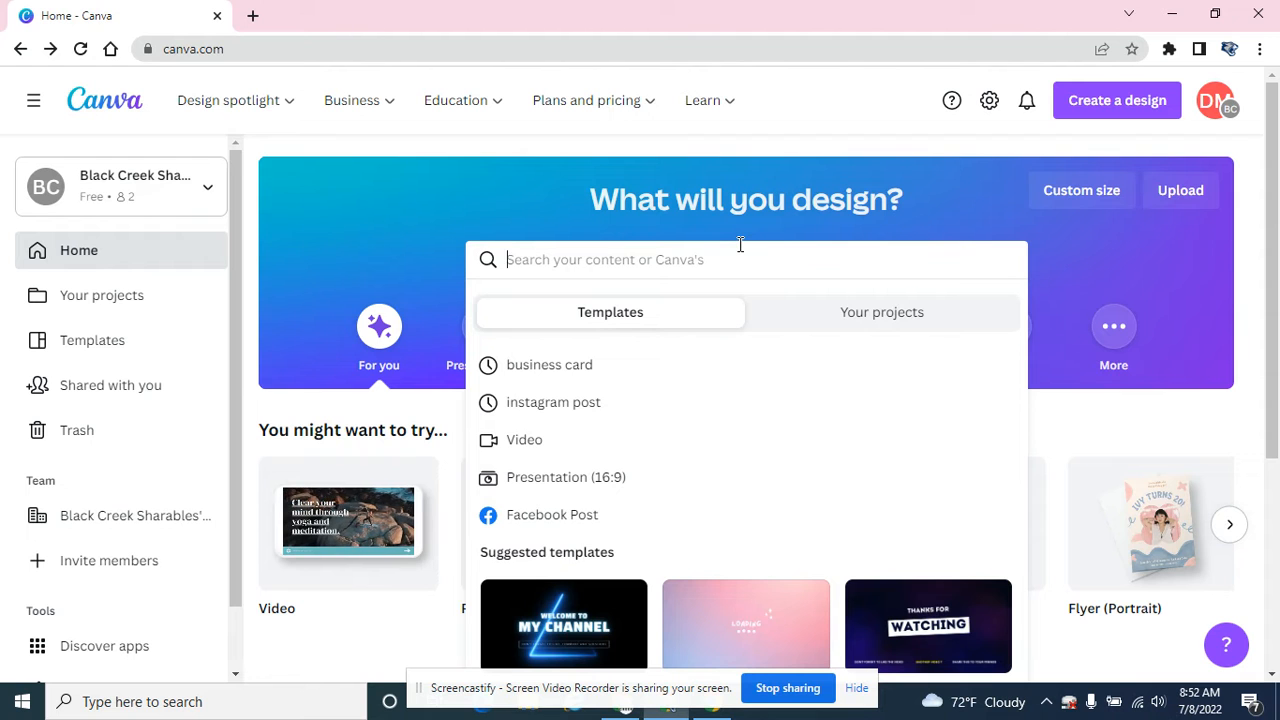
{"action": "left_click", "coordinate": [549, 366]}
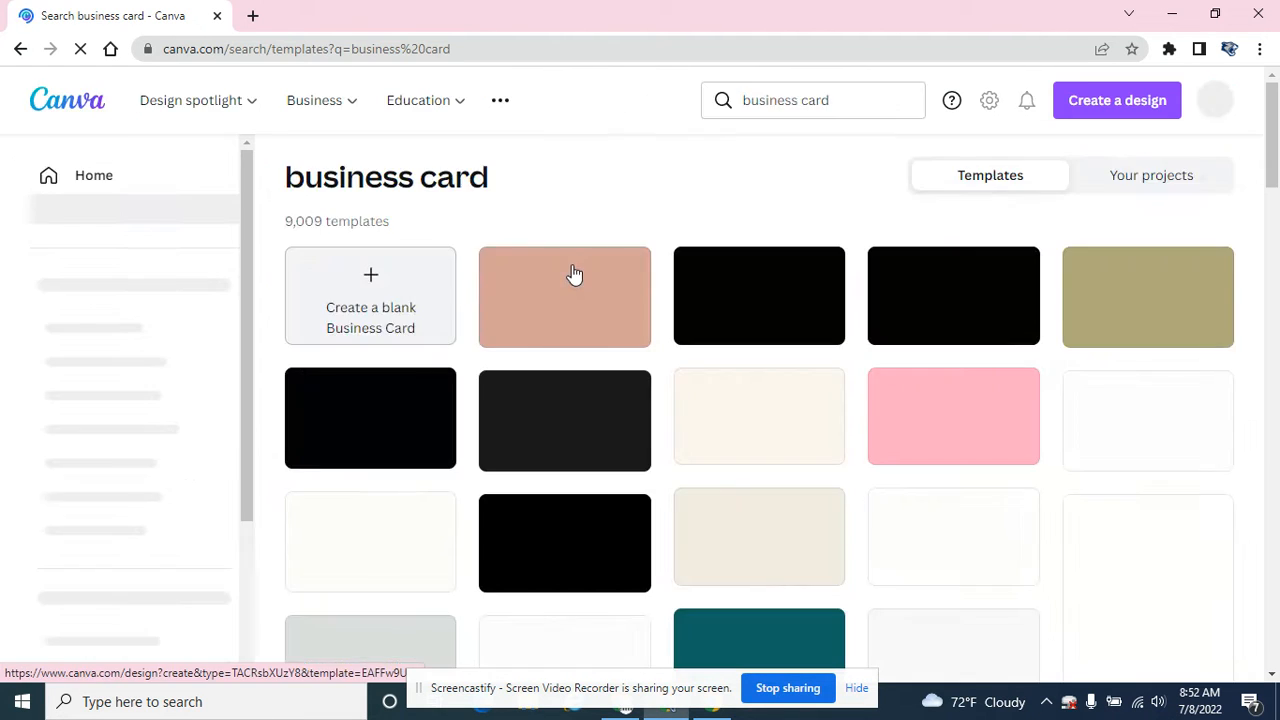
{"action": "left_click", "coordinate": [571, 274]}
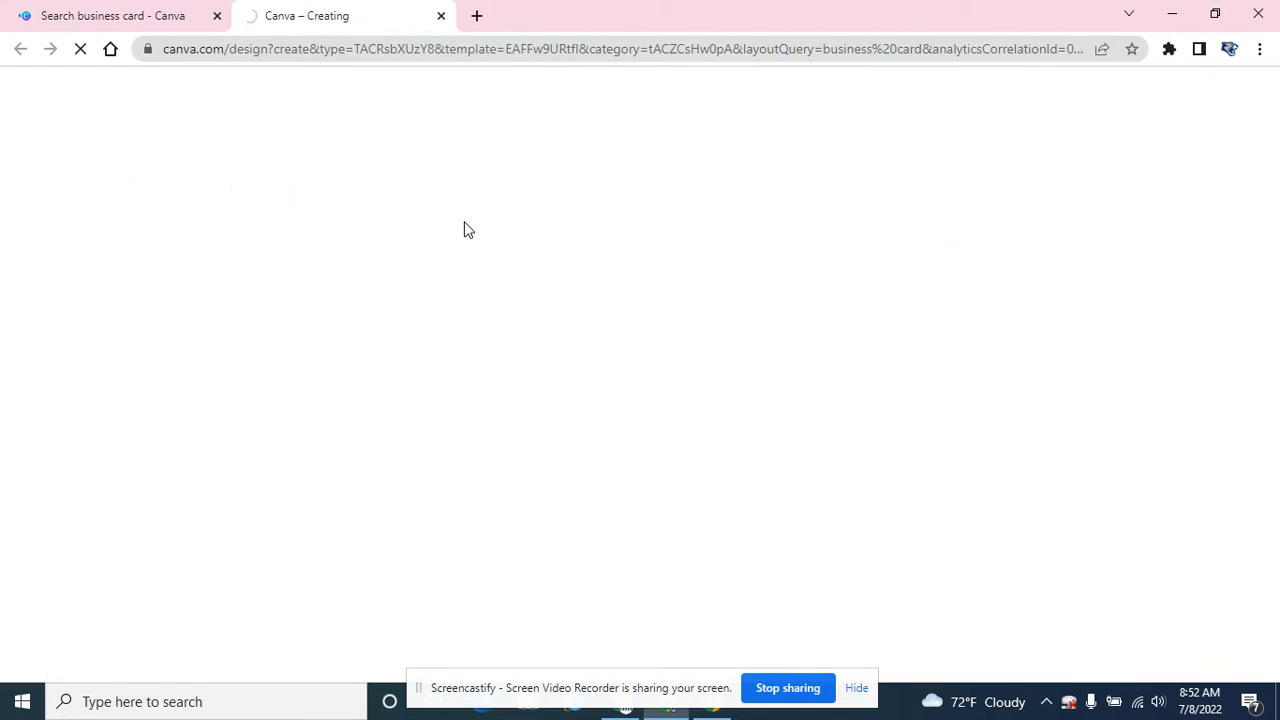
{"action": "left_click", "coordinate": [441, 16]}
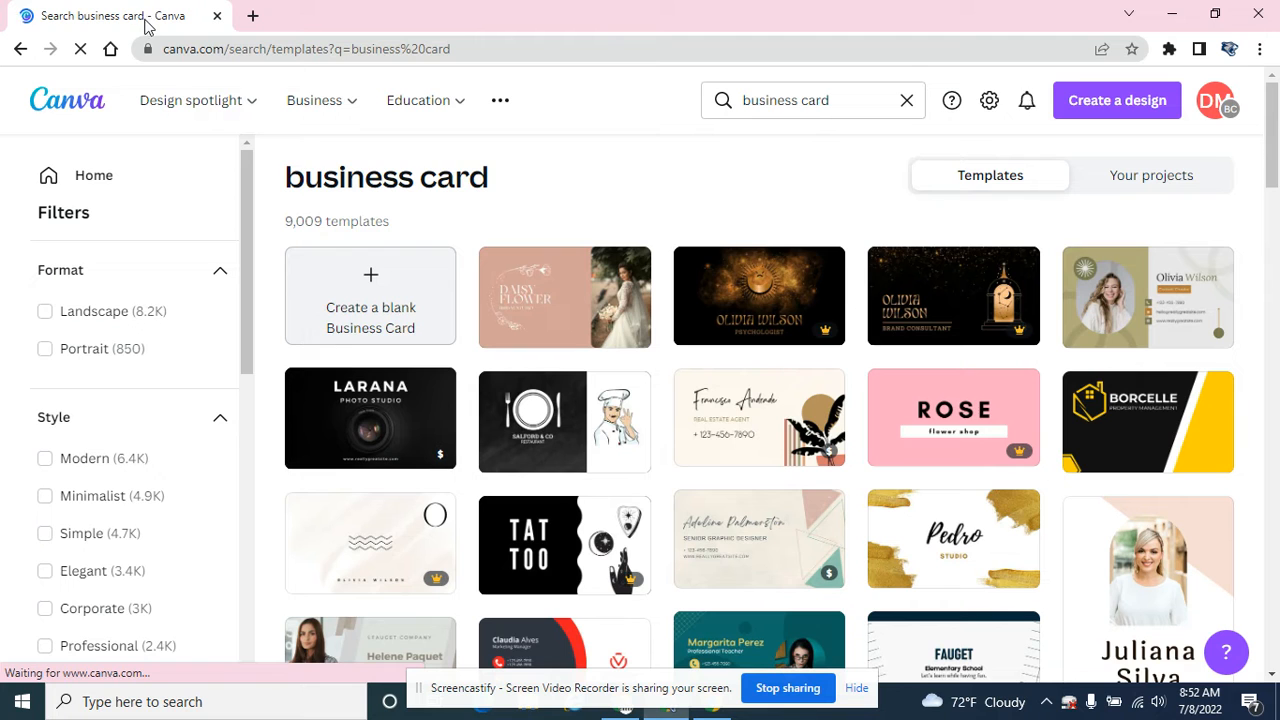
{"action": "left_click", "coordinate": [22, 49]}
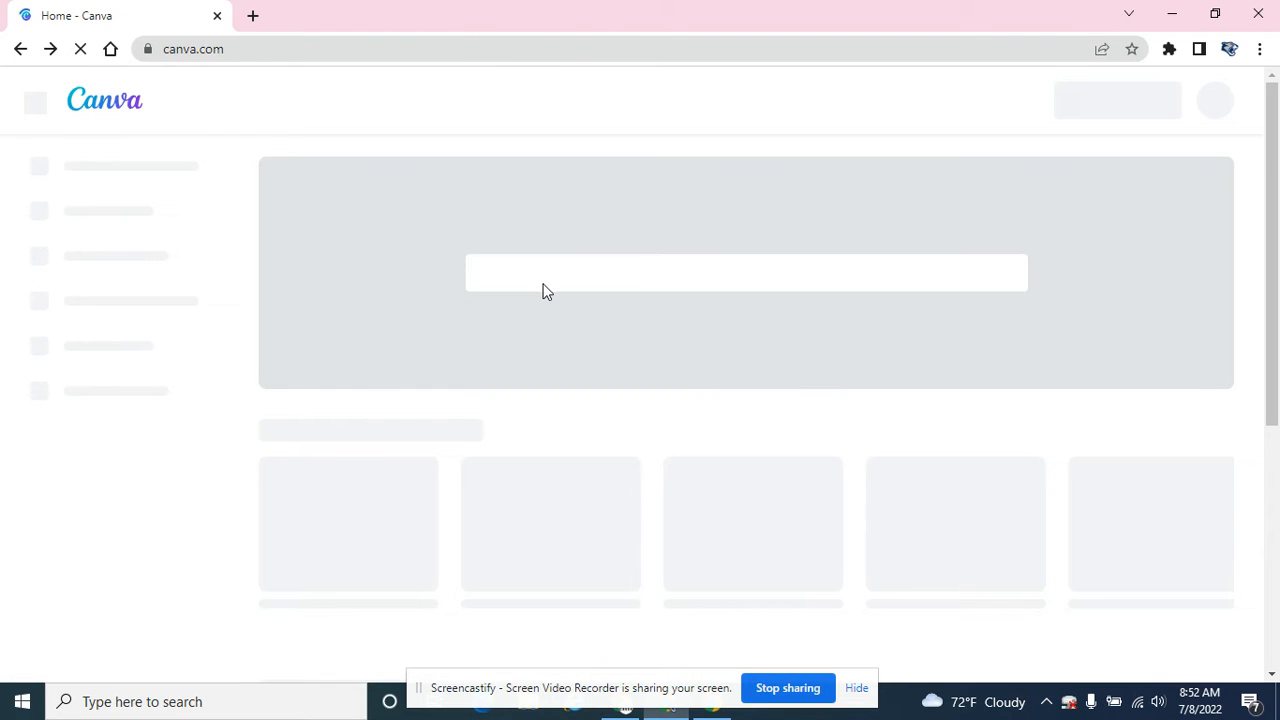
Step: Search the templates for "business card" and create a blank business card design
{"action": "left_click", "coordinate": [545, 262]}
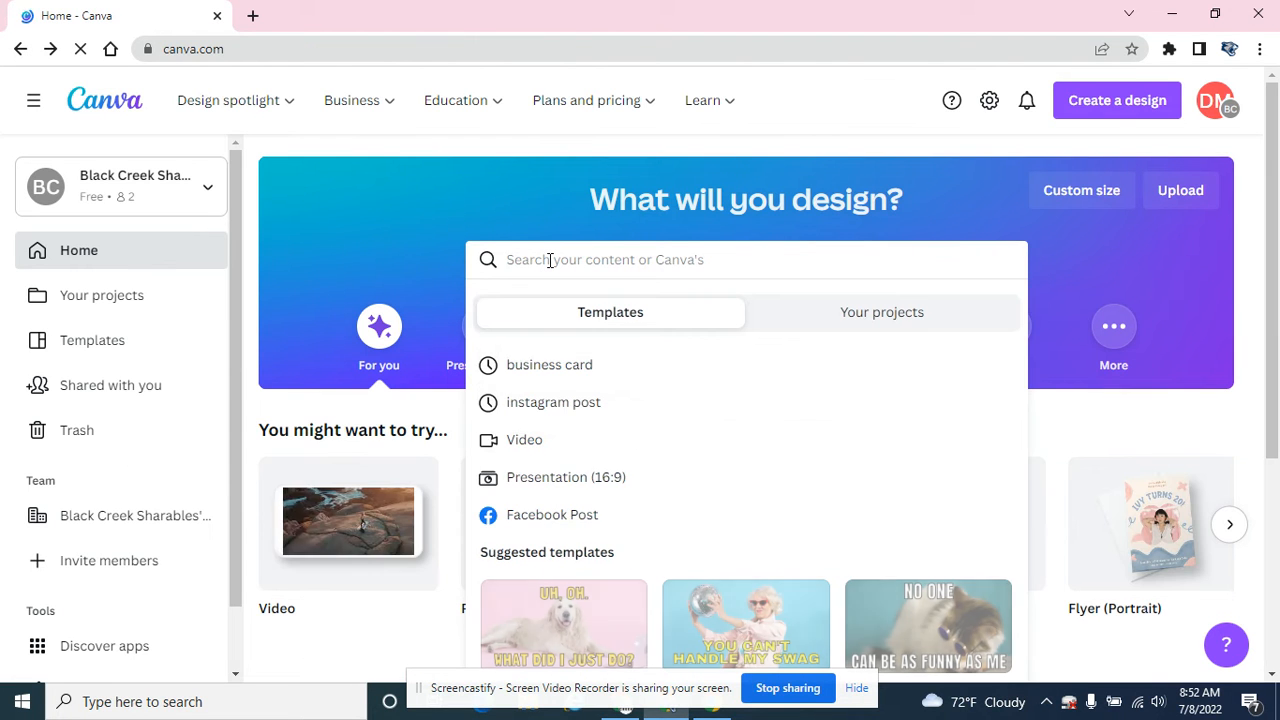
{"action": "type", "text": "business "}
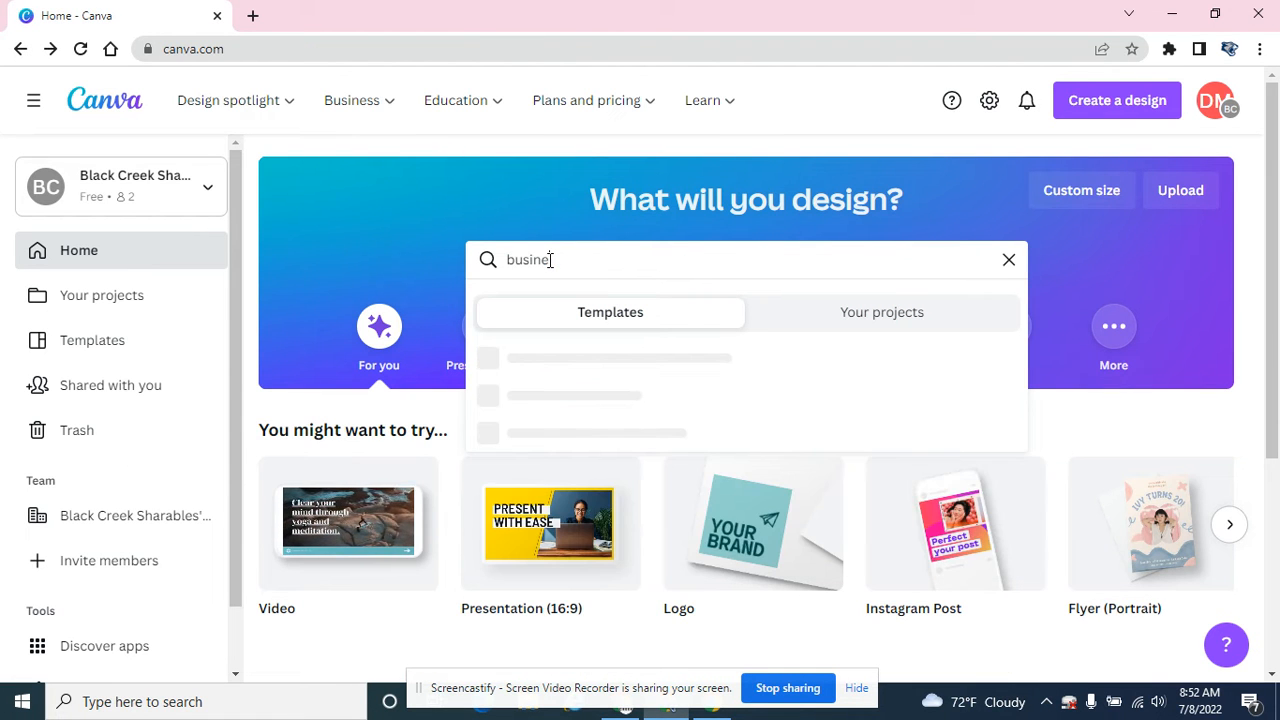
{"action": "type", "text": "card"}
{"action": "key", "text": "Return"}
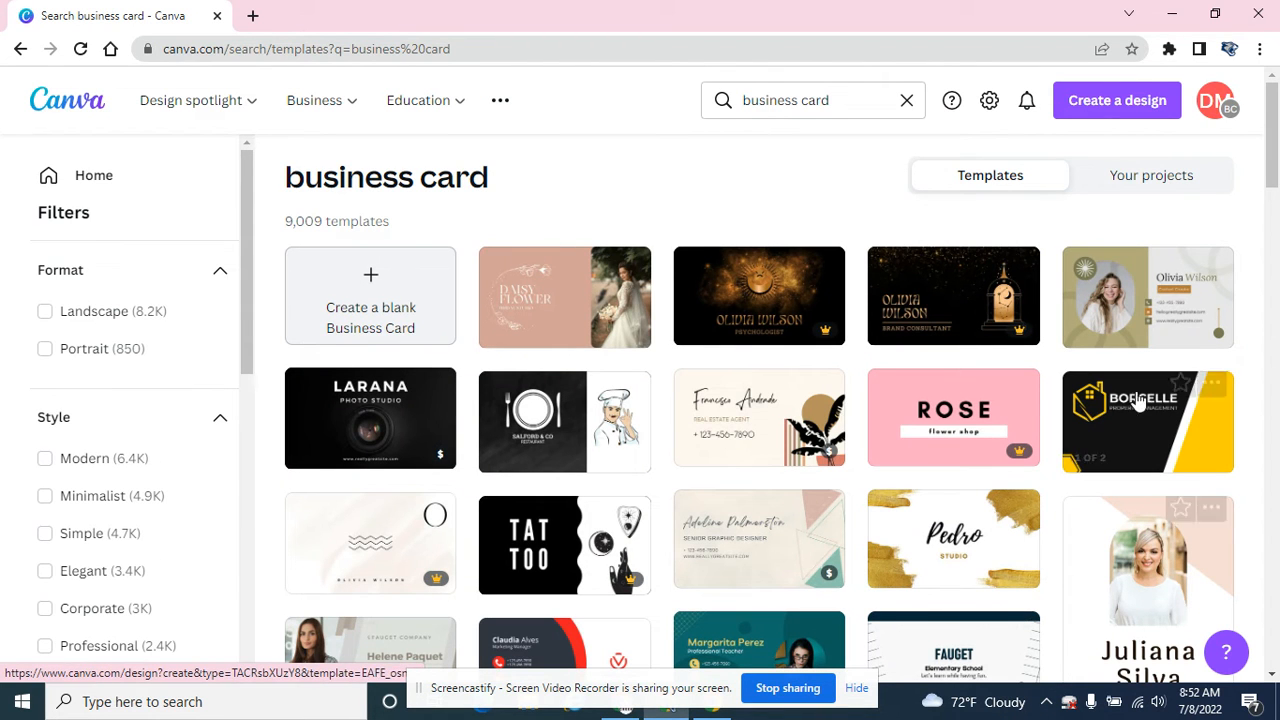
{"action": "left_click", "coordinate": [383, 313]}
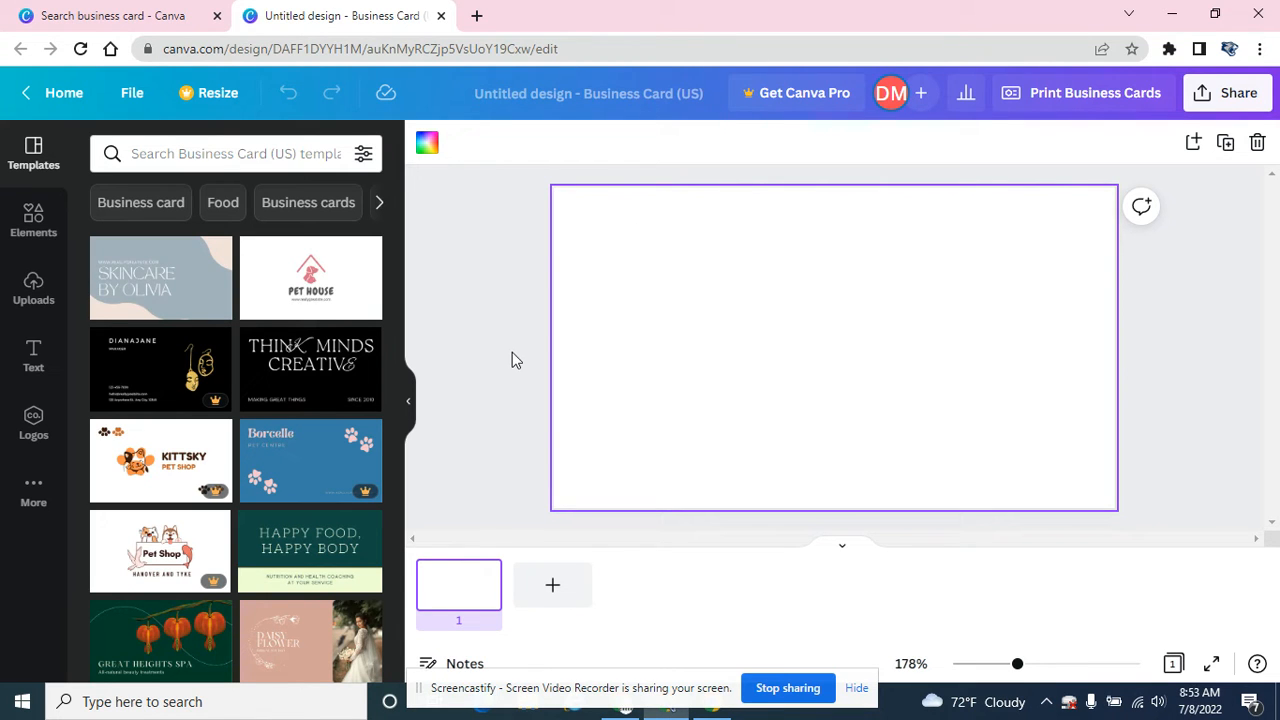
Step: Add a second blank page to the business card and return to page 1
{"action": "left_click", "coordinate": [556, 590]}
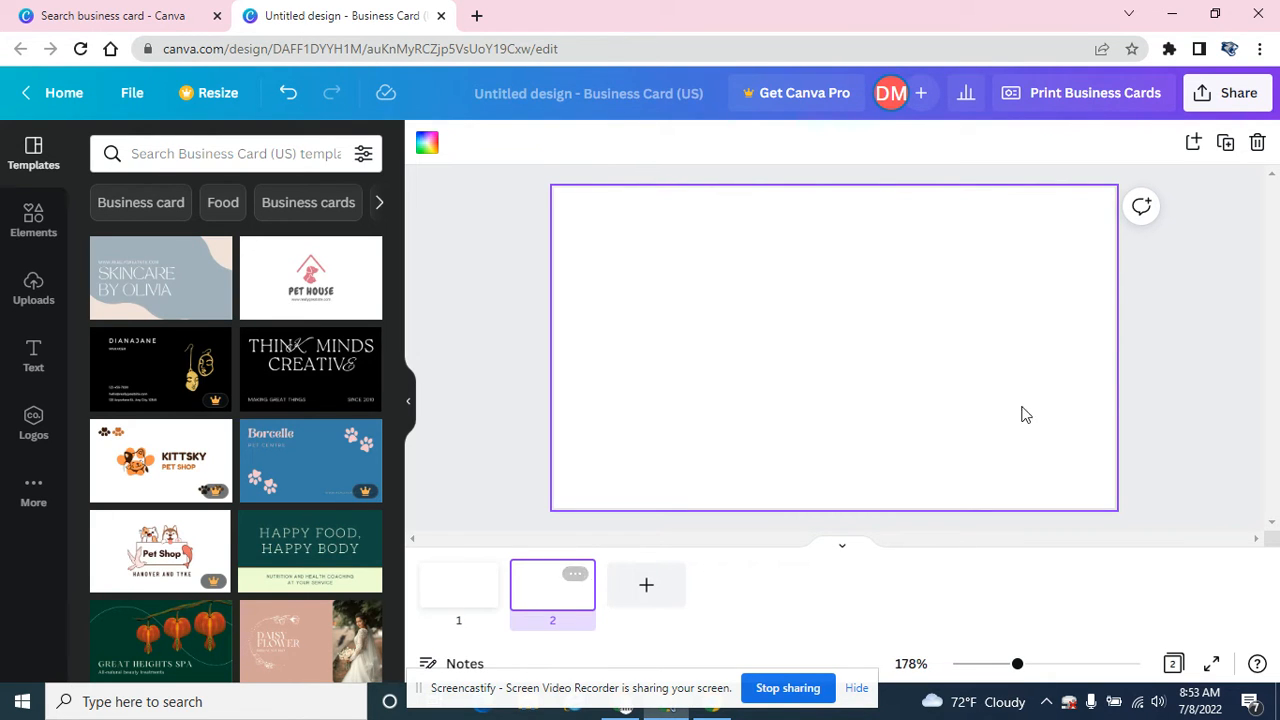
{"action": "left_click", "coordinate": [1205, 347]}
{"action": "scroll", "coordinate": [1206, 350], "scroll_direction": "up", "scroll_amount": 2}
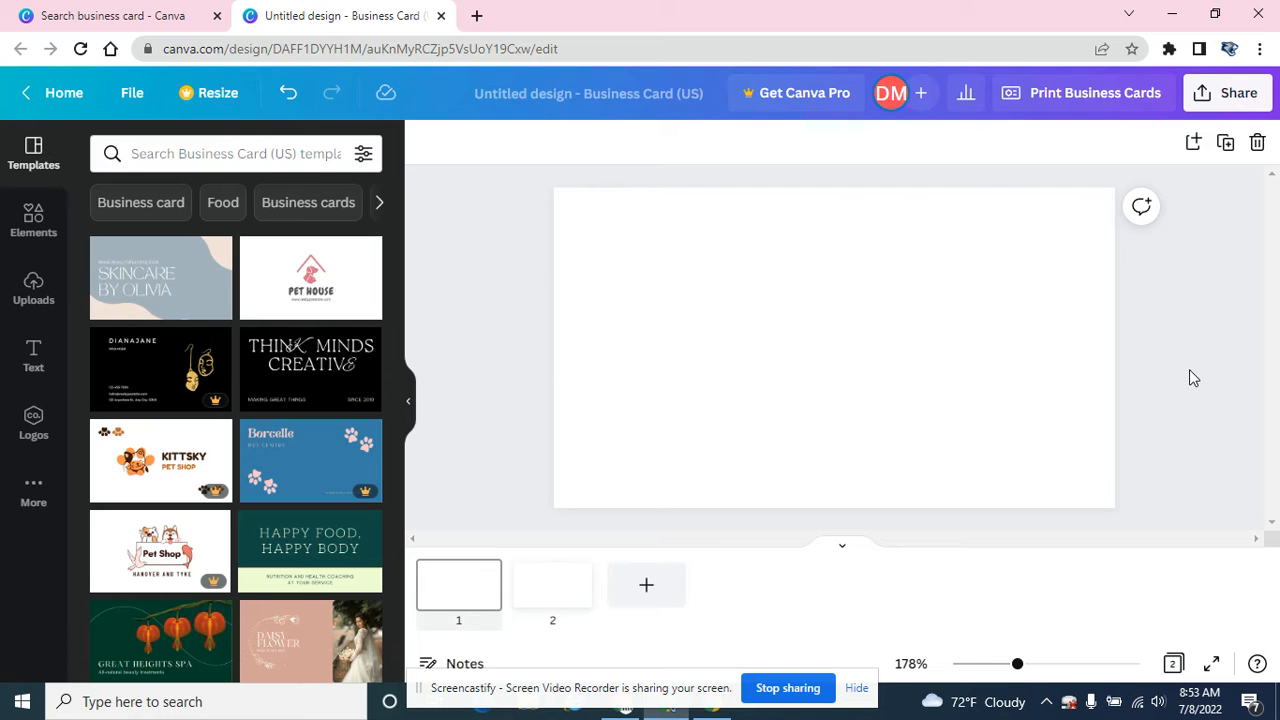
{"action": "left_click", "coordinate": [553, 590]}
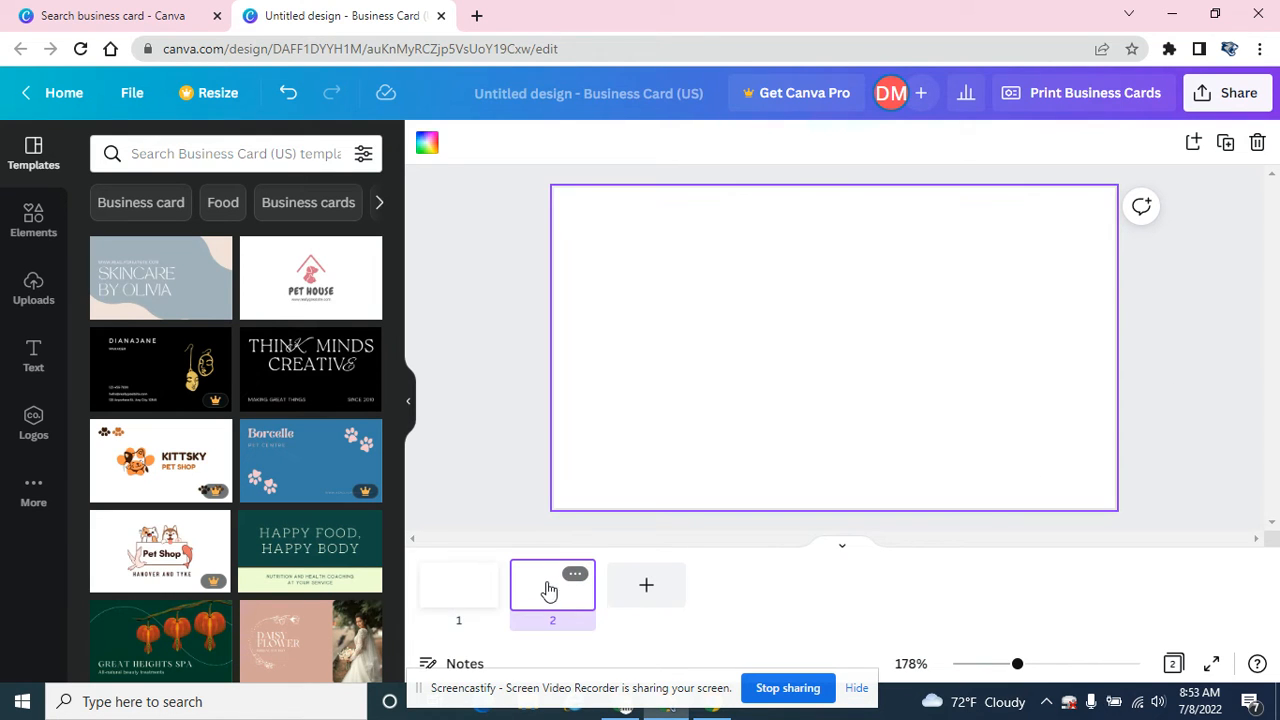
{"action": "left_click", "coordinate": [462, 600]}
{"action": "left_click", "coordinate": [557, 595]}
{"action": "left_click", "coordinate": [462, 590]}
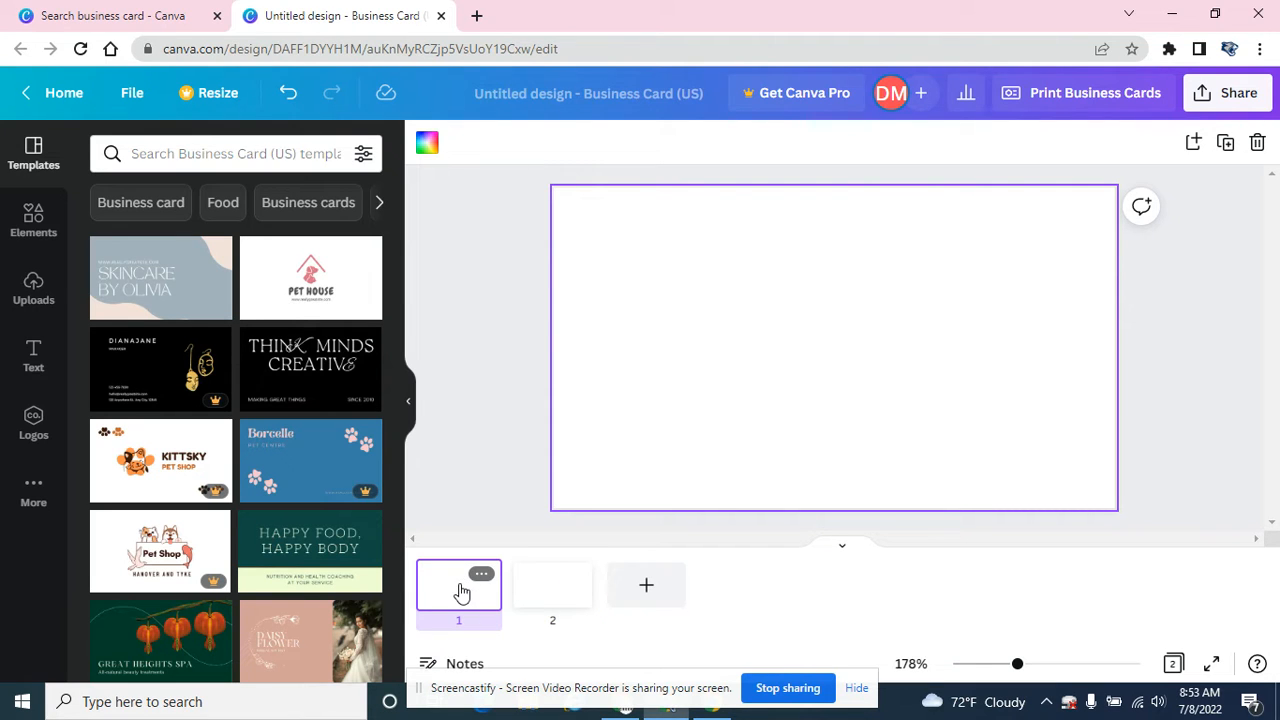
{"action": "left_click", "coordinate": [571, 600]}
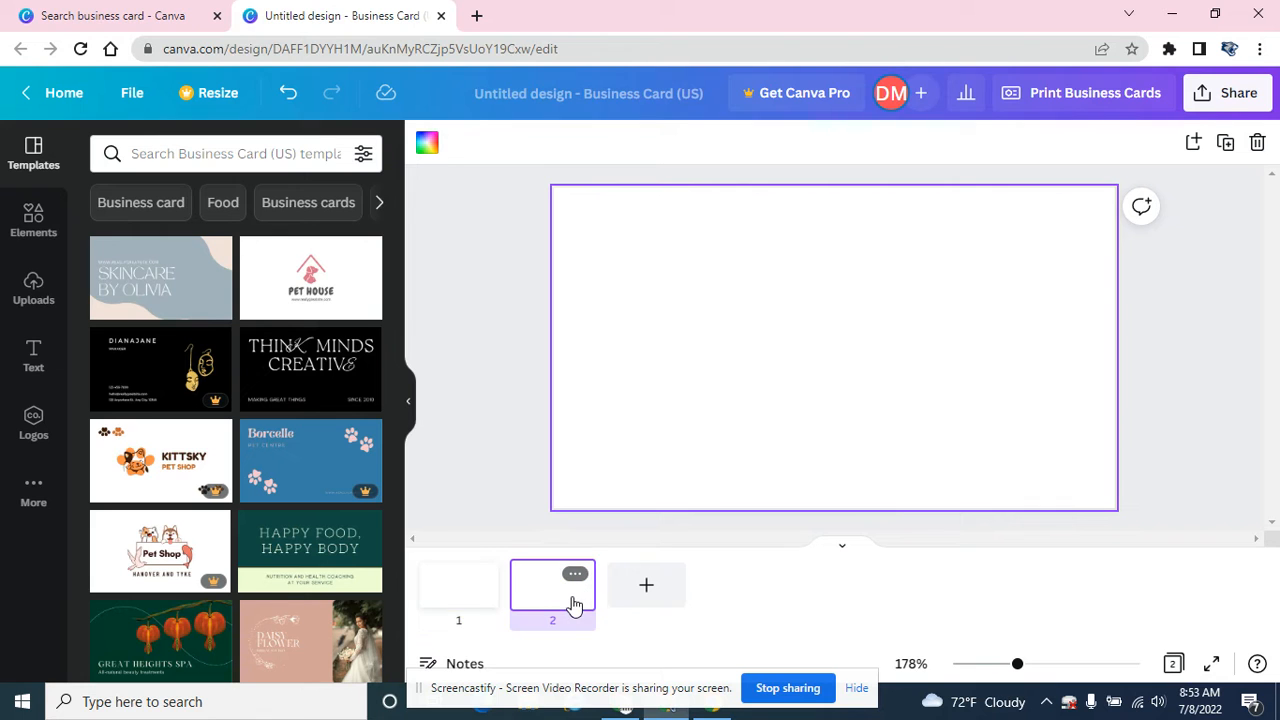
Step: Set the background of page 1 to the light orange from the default colors
{"action": "left_click", "coordinate": [470, 597]}
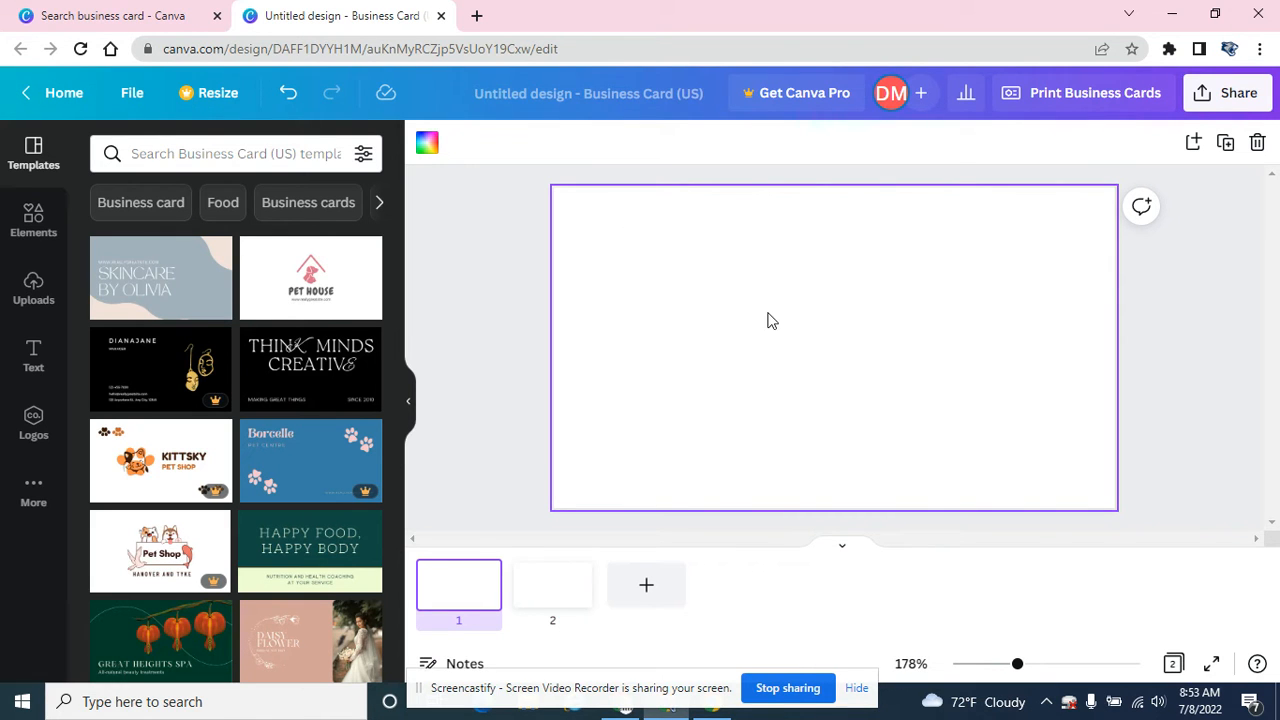
{"action": "mouse_move", "coordinate": [450, 592]}
{"action": "left_click", "coordinate": [426, 144]}
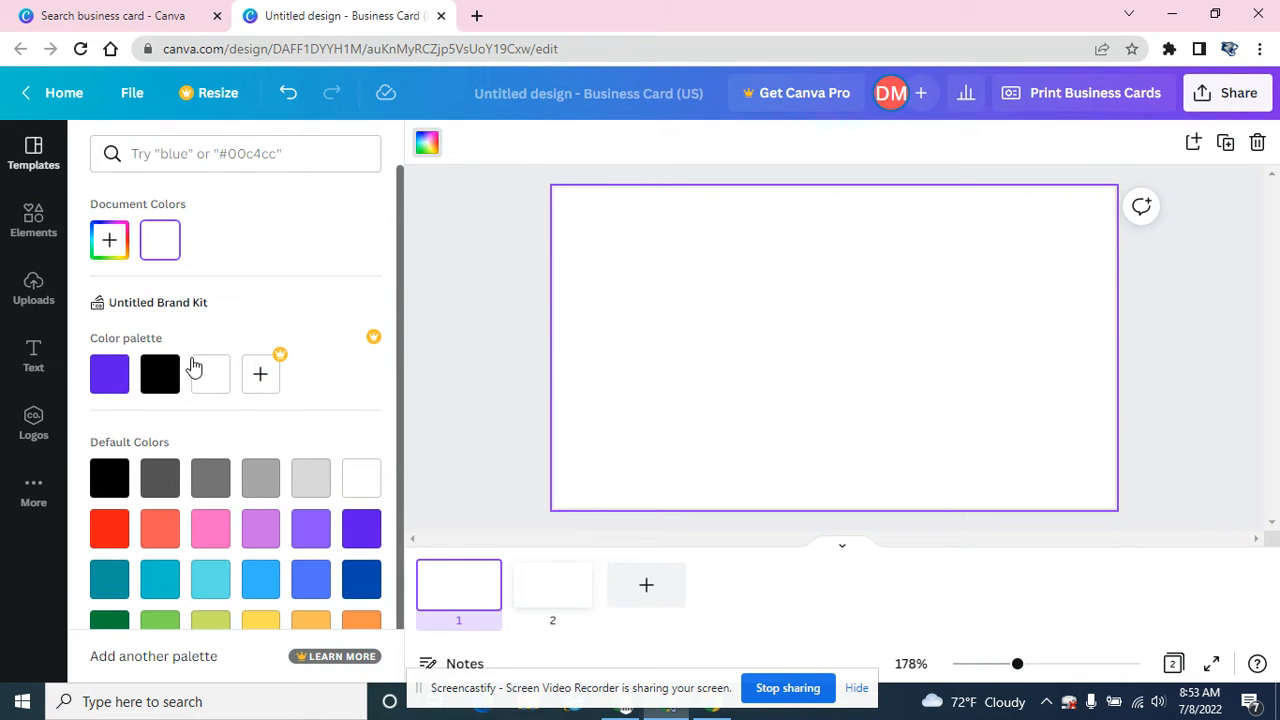
{"action": "left_click", "coordinate": [160, 374]}
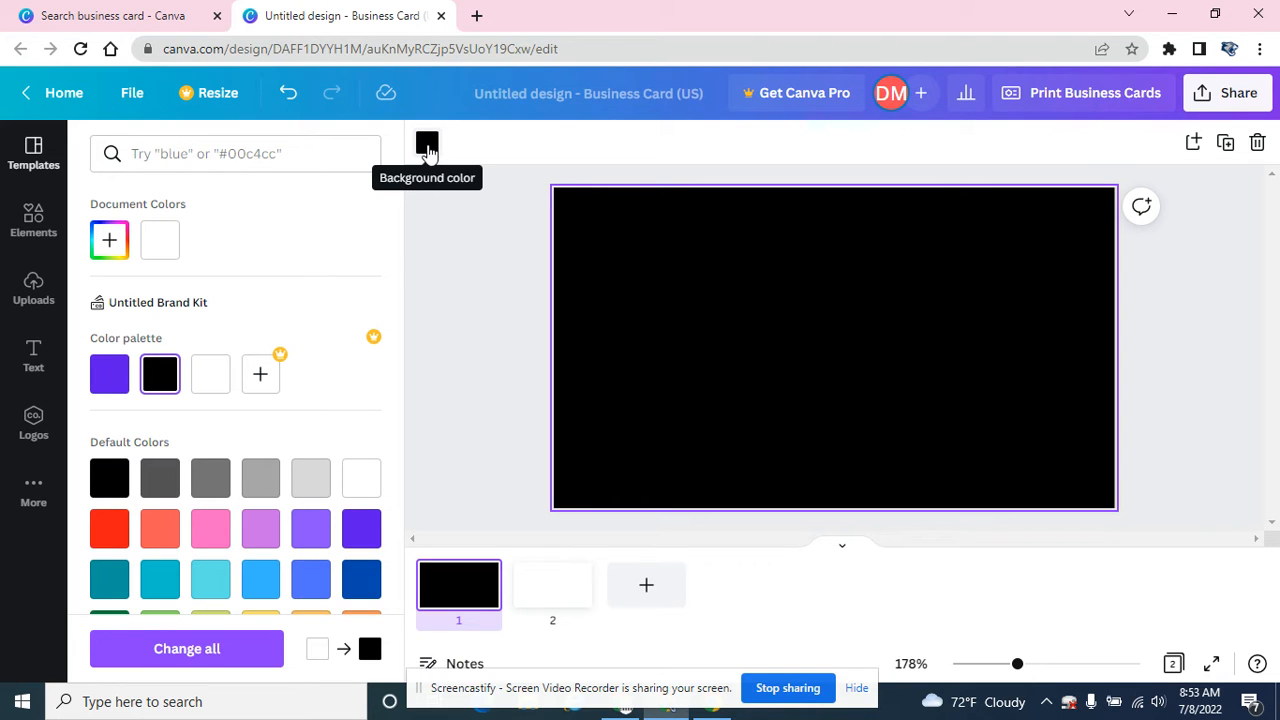
{"action": "key", "text": "ctrl+z"}
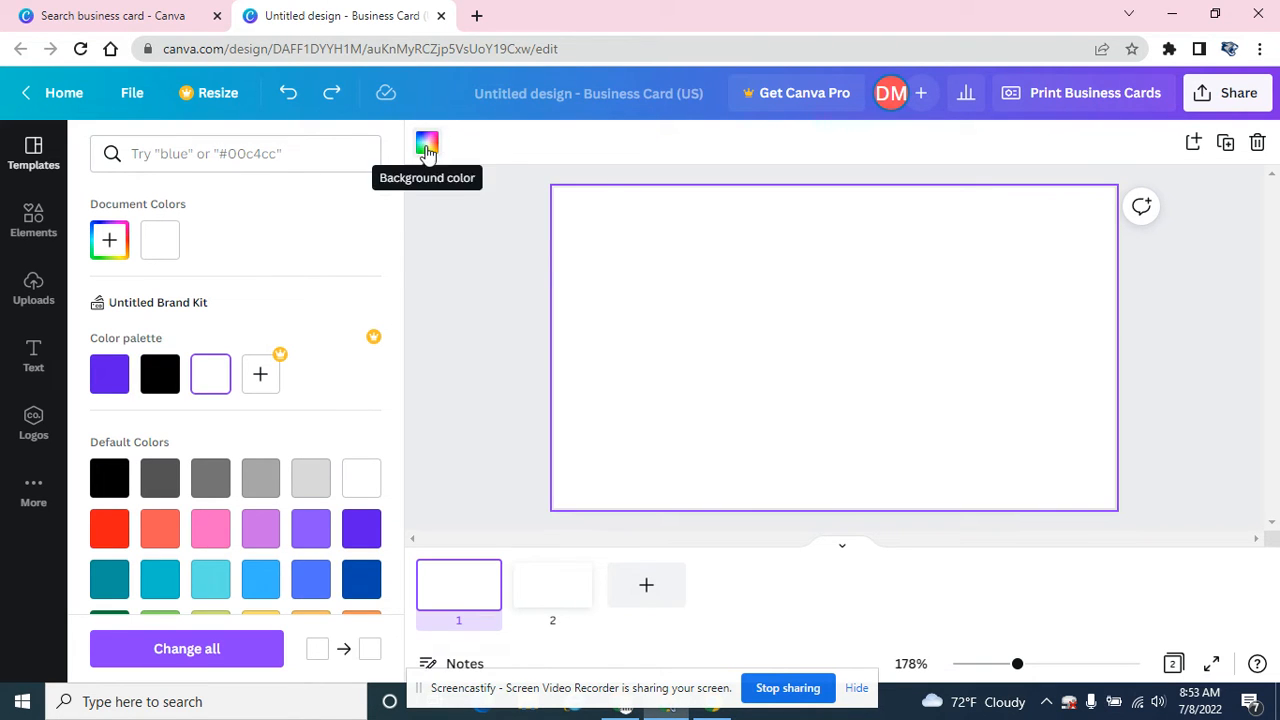
{"action": "scroll", "coordinate": [200, 486], "scroll_direction": "down", "scroll_amount": 1}
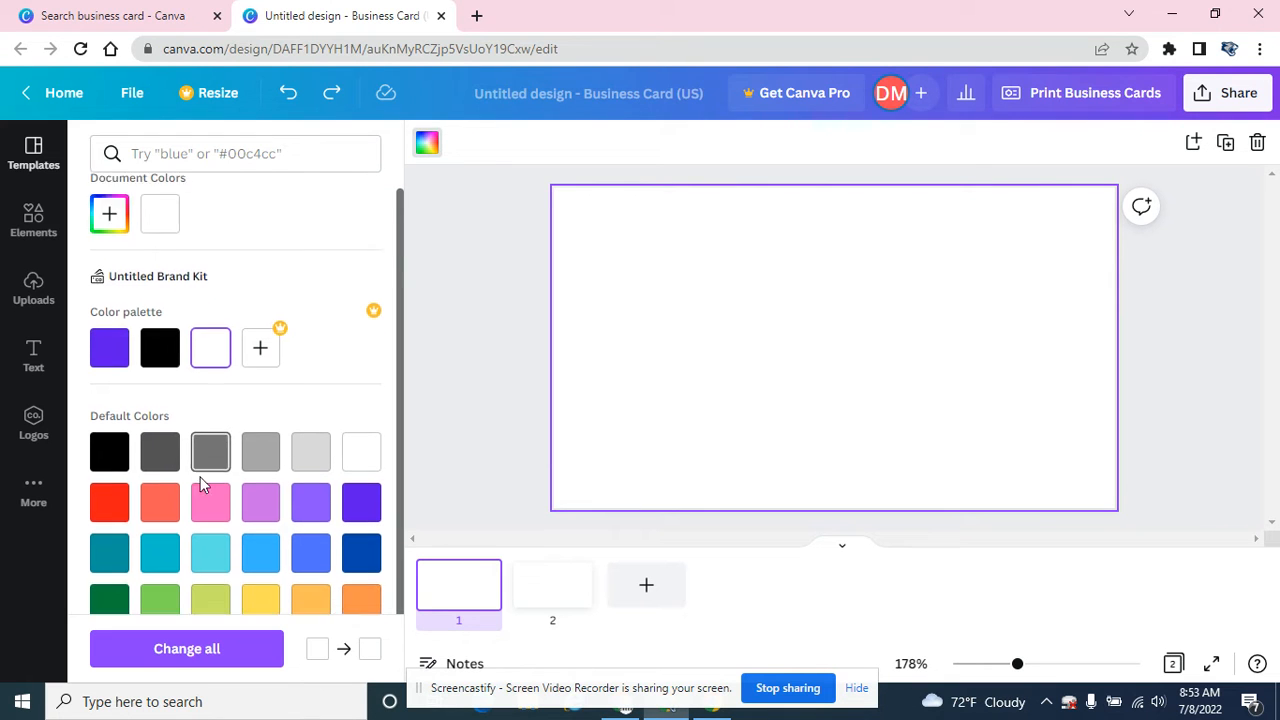
{"action": "left_click", "coordinate": [305, 568]}
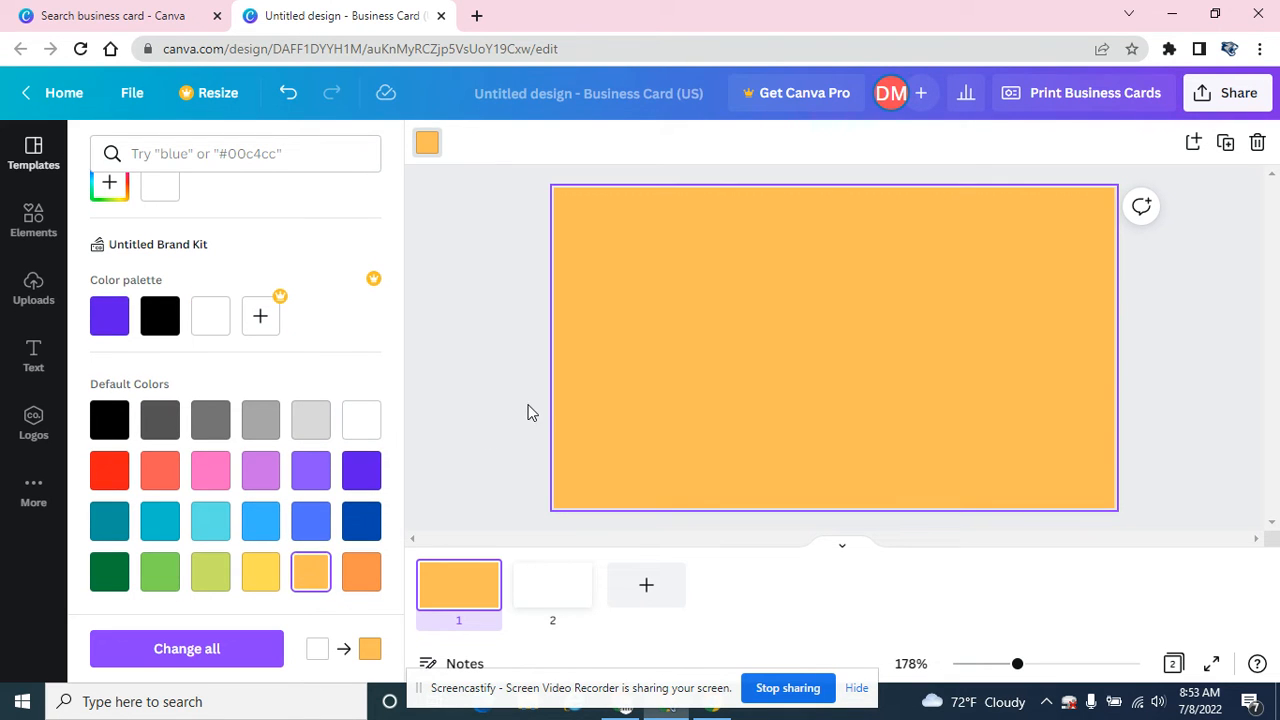
{"action": "left_click", "coordinate": [505, 305]}
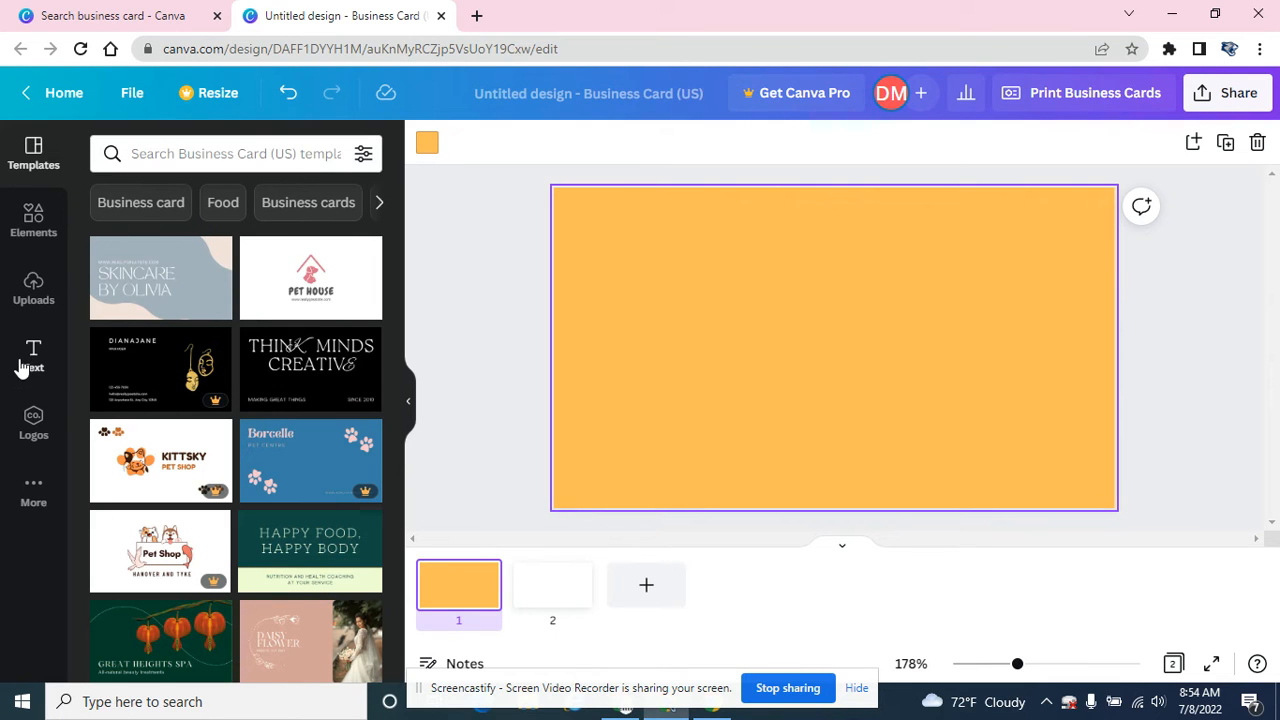
Step: Search the elements for "guitar" and add the diagonal acoustic guitar graphic with the orange body to page 1
{"action": "left_click", "coordinate": [40, 229]}
{"action": "left_click", "coordinate": [179, 150]}
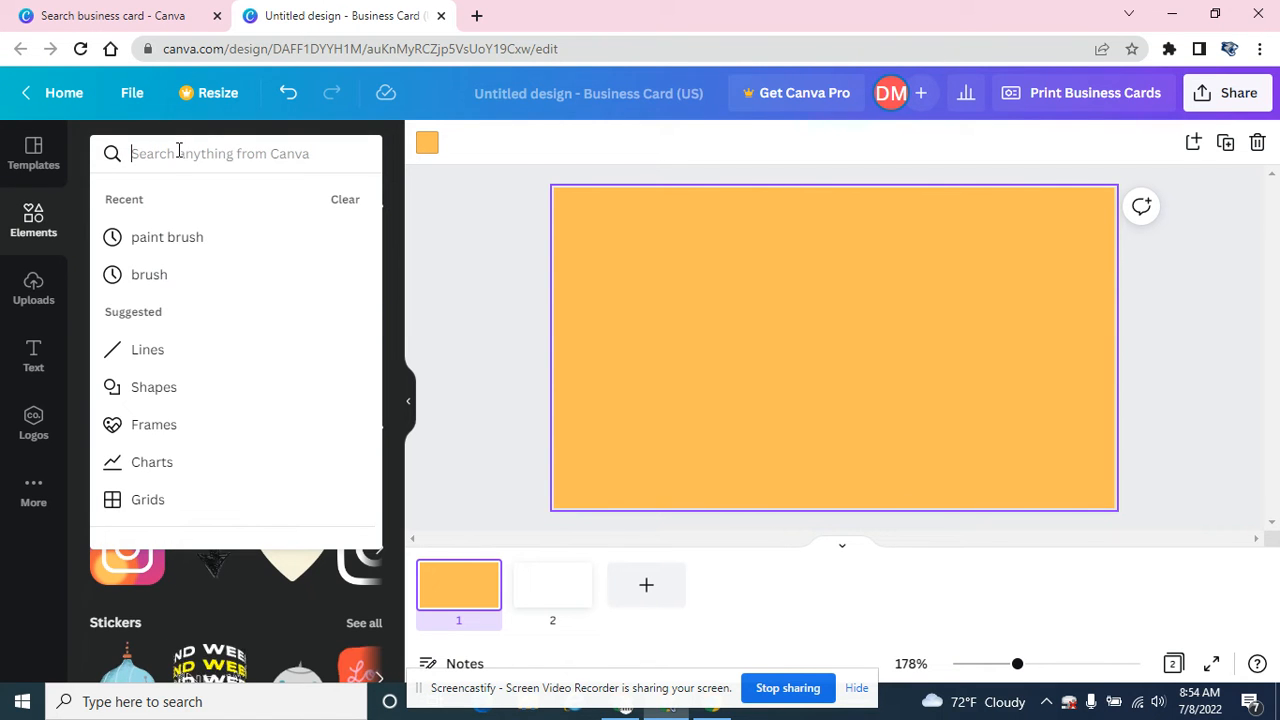
{"action": "type", "text": "guitar"}
{"action": "key", "text": "Return"}
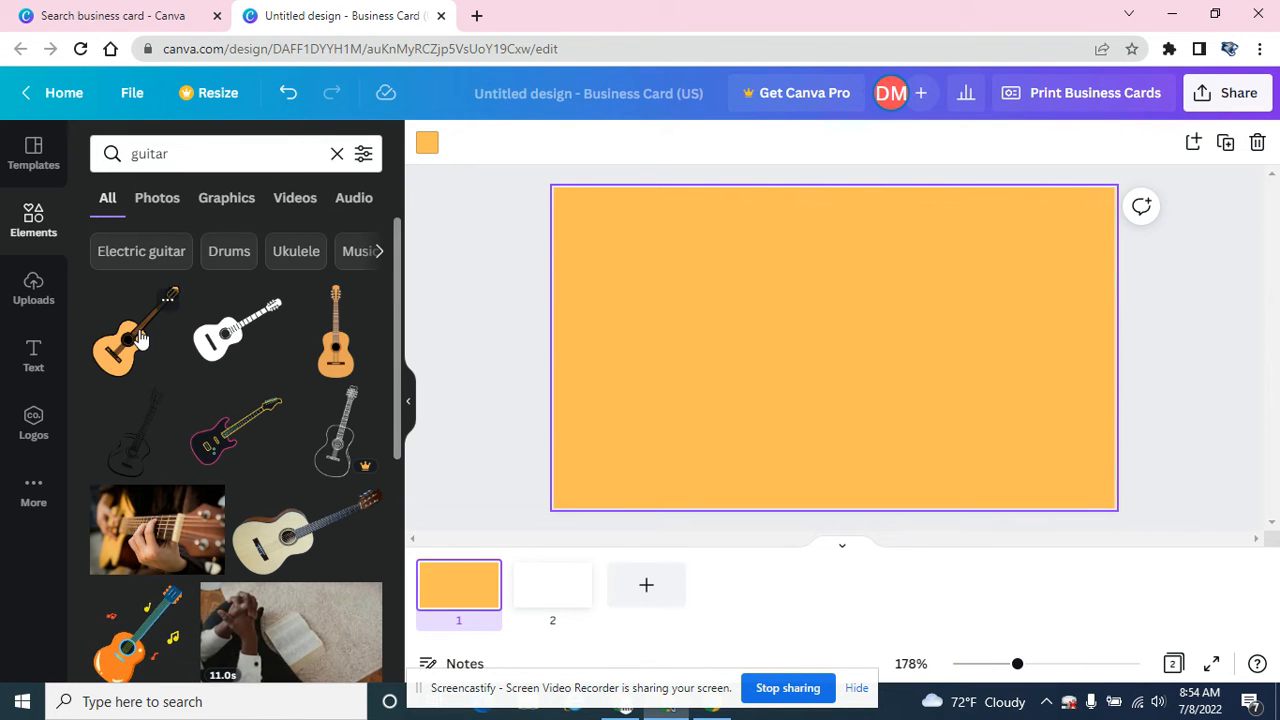
{"action": "left_click", "coordinate": [140, 340]}
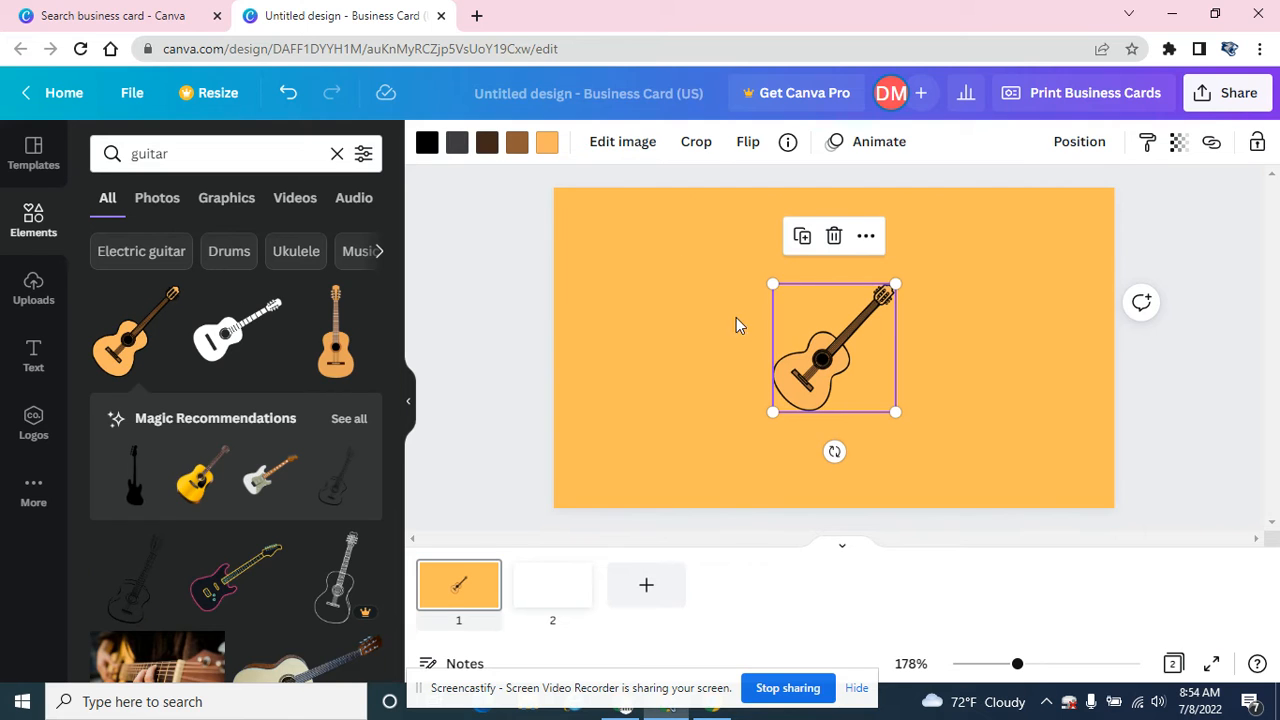
Step: Enlarge the guitar graphic to almost the full height of the card and move it to the card's left half
{"action": "left_click_drag", "start_coordinate": [773, 411], "coordinate": [678, 484]}
{"action": "left_click_drag", "start_coordinate": [897, 277], "coordinate": [978, 196]}
{"action": "left_click_drag", "start_coordinate": [845, 330], "coordinate": [734, 330]}
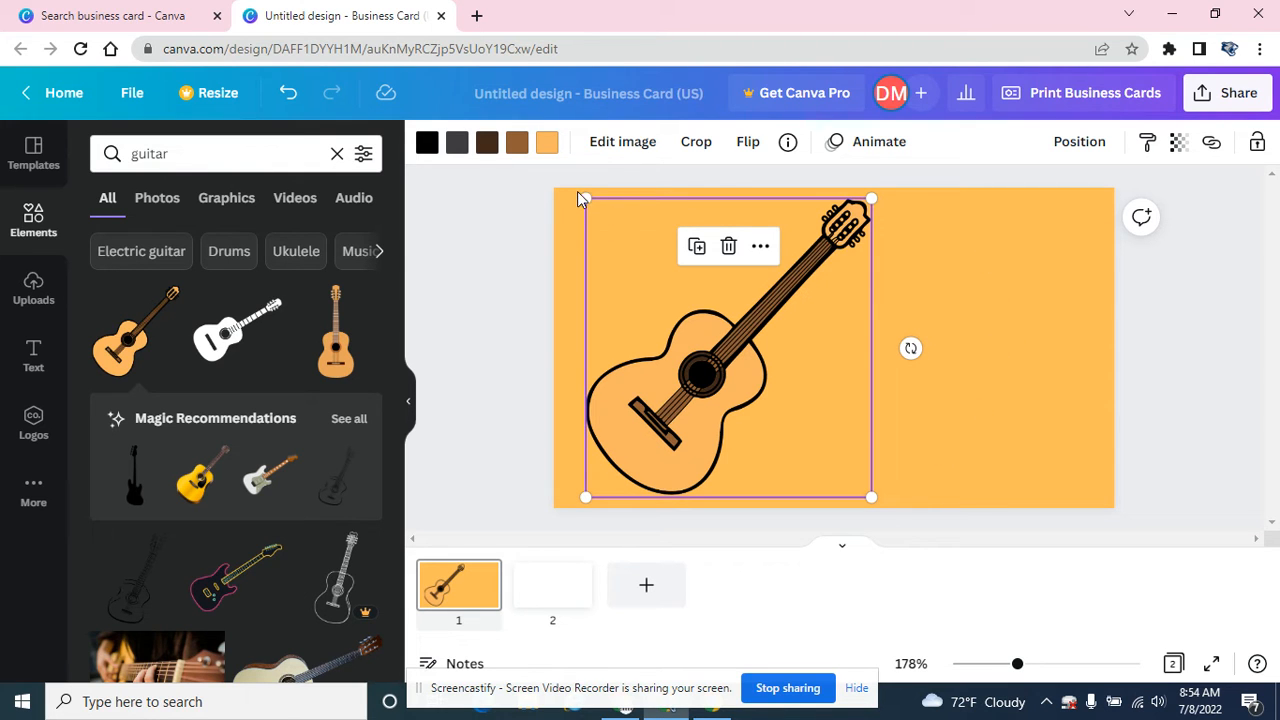
Step: Rotate the guitar graphic to -90° so its neck points to the card's upper-left corner, and deselect it
{"action": "left_click_drag", "start_coordinate": [910, 347], "coordinate": [728, 206]}
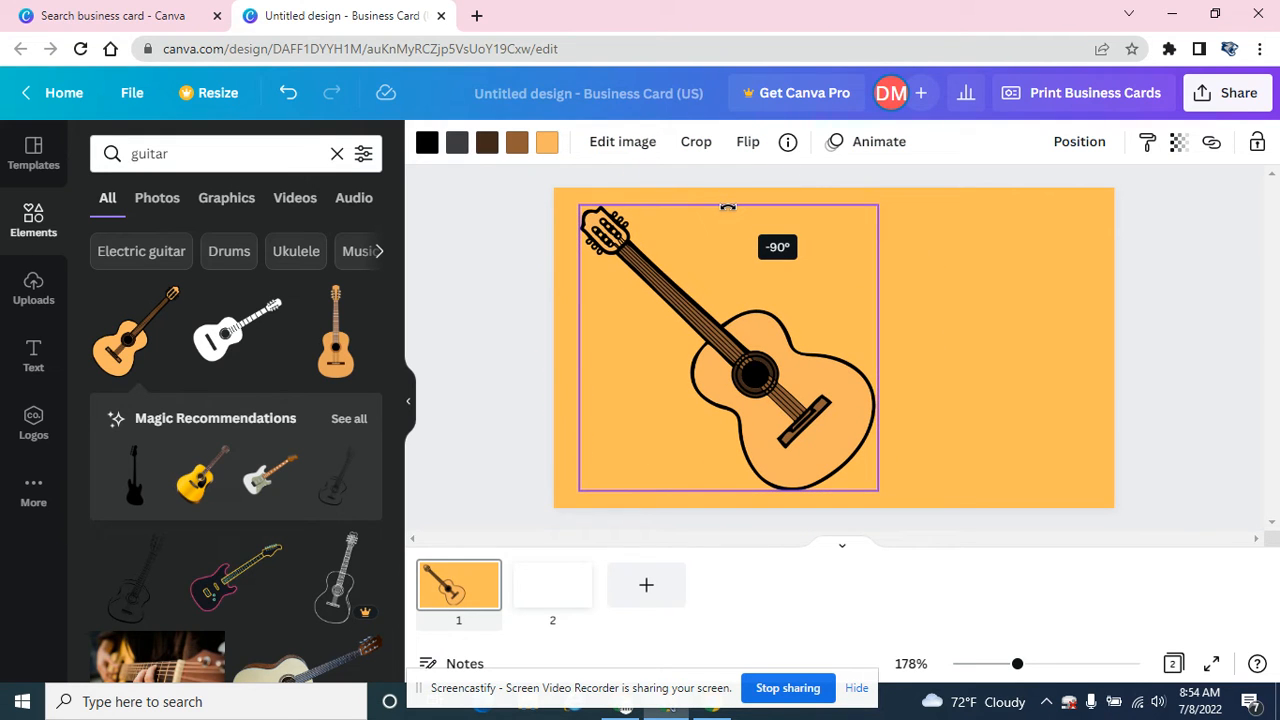
{"action": "left_click_drag", "start_coordinate": [728, 206], "coordinate": [727, 208]}
{"action": "right_click", "coordinate": [727, 208]}
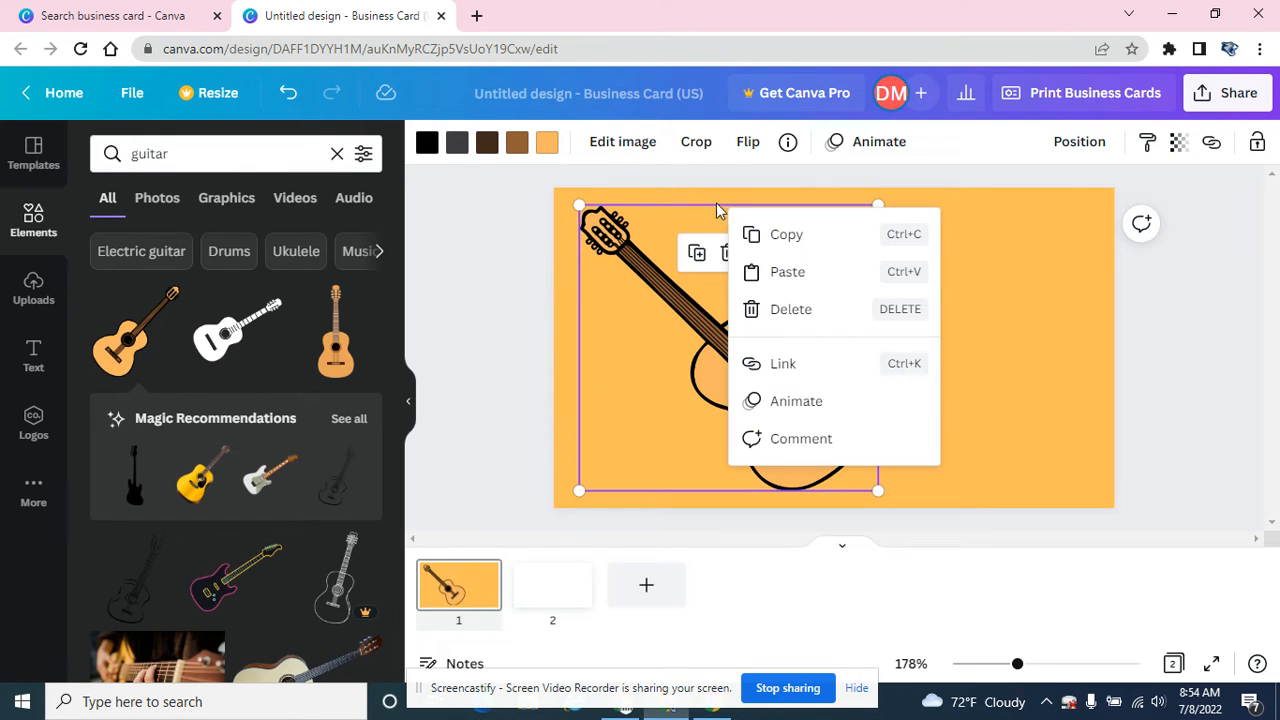
{"action": "left_click", "coordinate": [586, 179]}
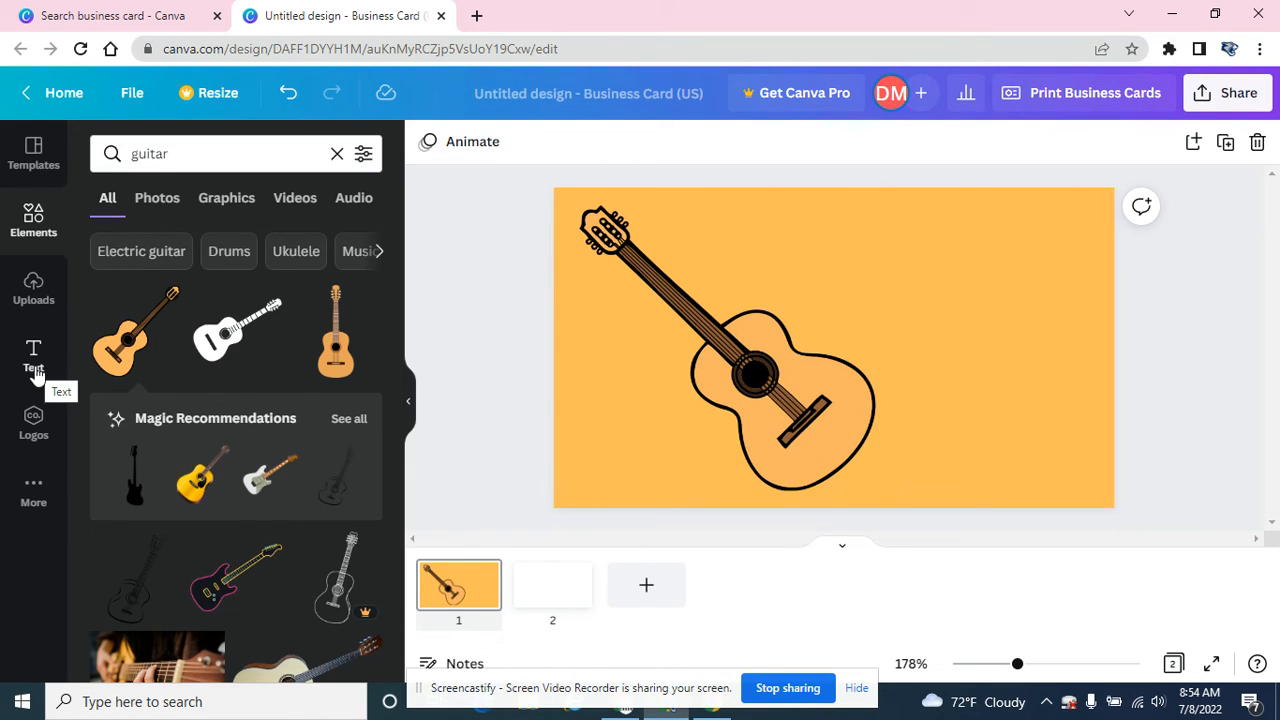
Step: Look through the available text styles and font combinations for the card
{"action": "left_click", "coordinate": [35, 368]}
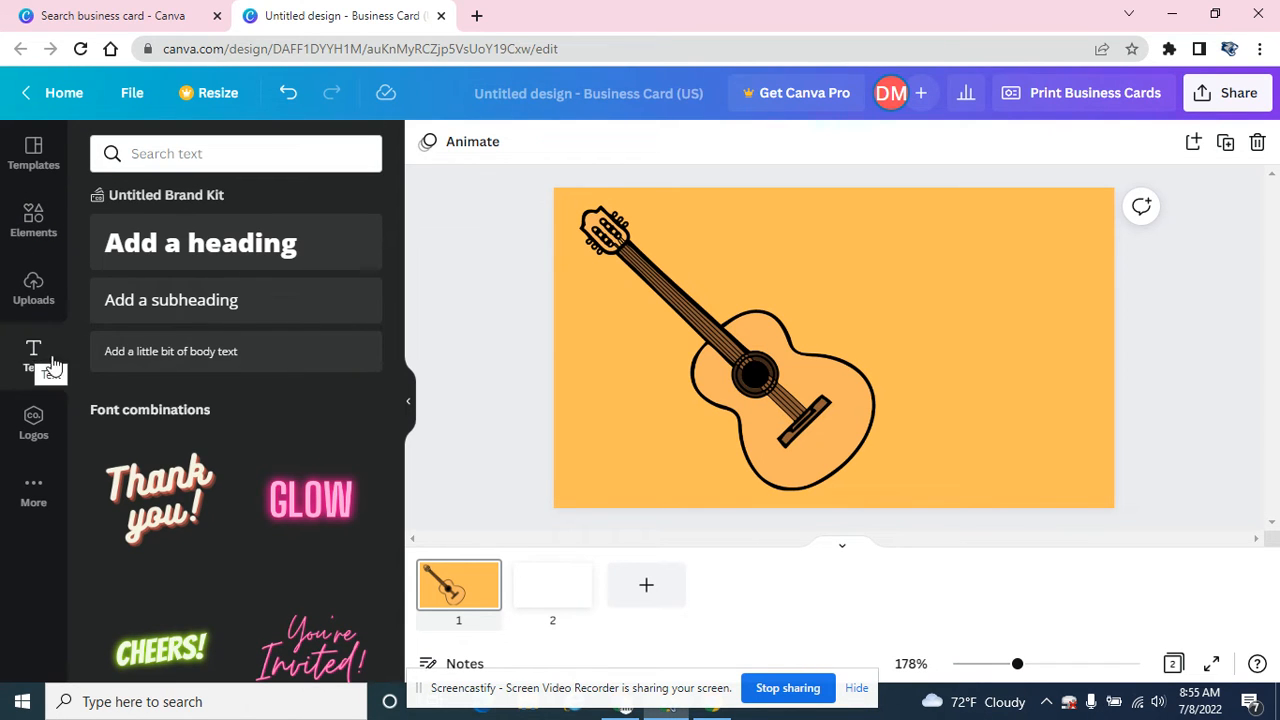
{"action": "scroll", "coordinate": [271, 522], "scroll_direction": "down", "scroll_amount": 2}
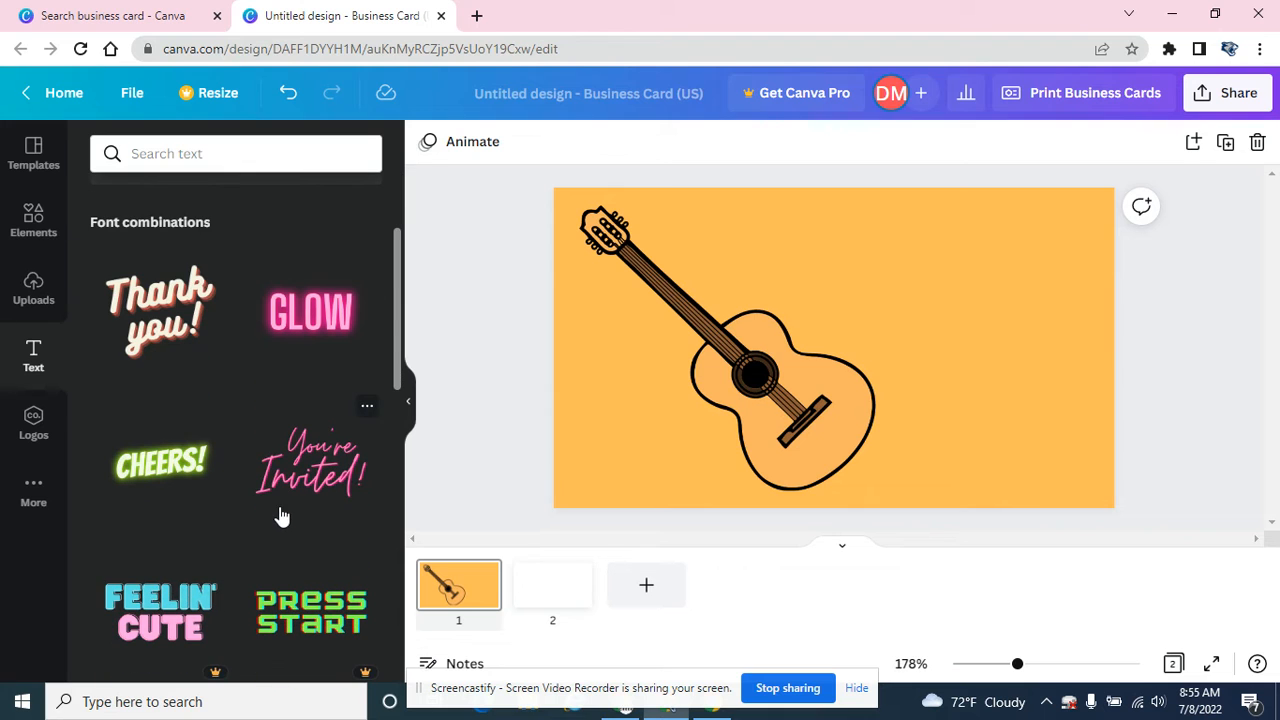
{"action": "scroll", "coordinate": [280, 530], "scroll_direction": "down", "scroll_amount": 2}
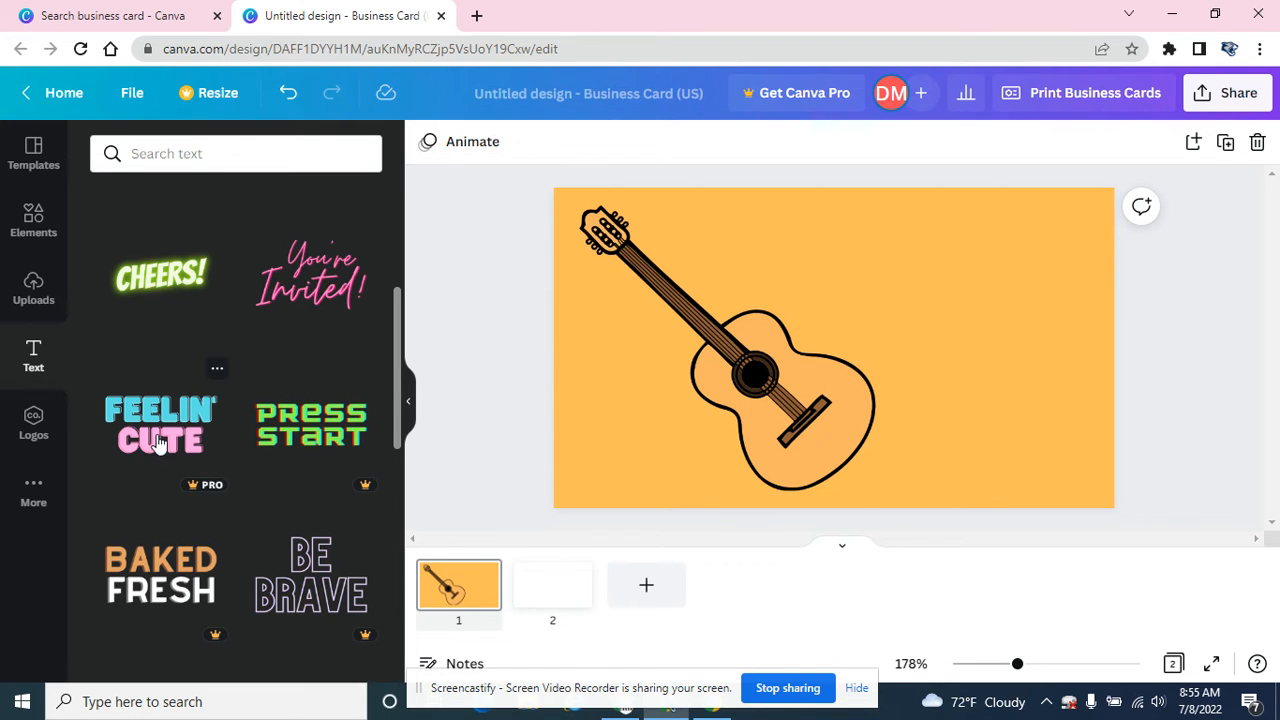
{"action": "scroll", "coordinate": [175, 452], "scroll_direction": "down", "scroll_amount": 2}
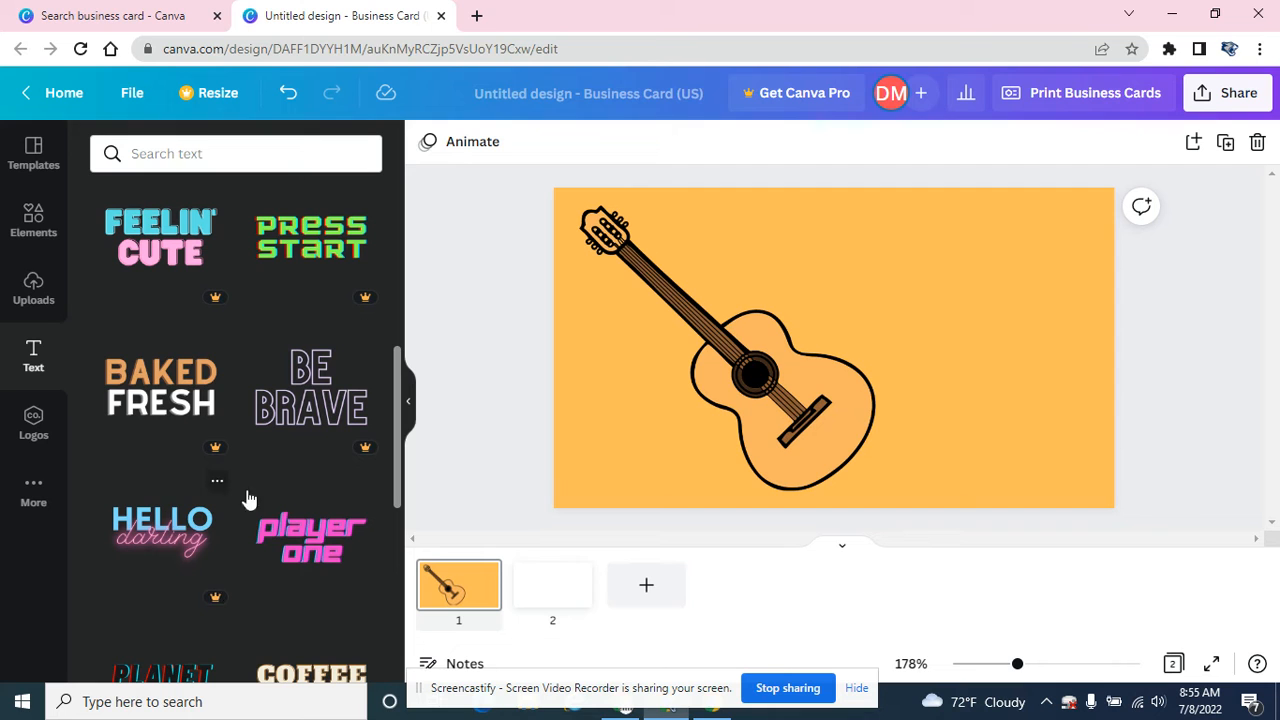
{"action": "scroll", "coordinate": [307, 550], "scroll_direction": "down", "scroll_amount": 2}
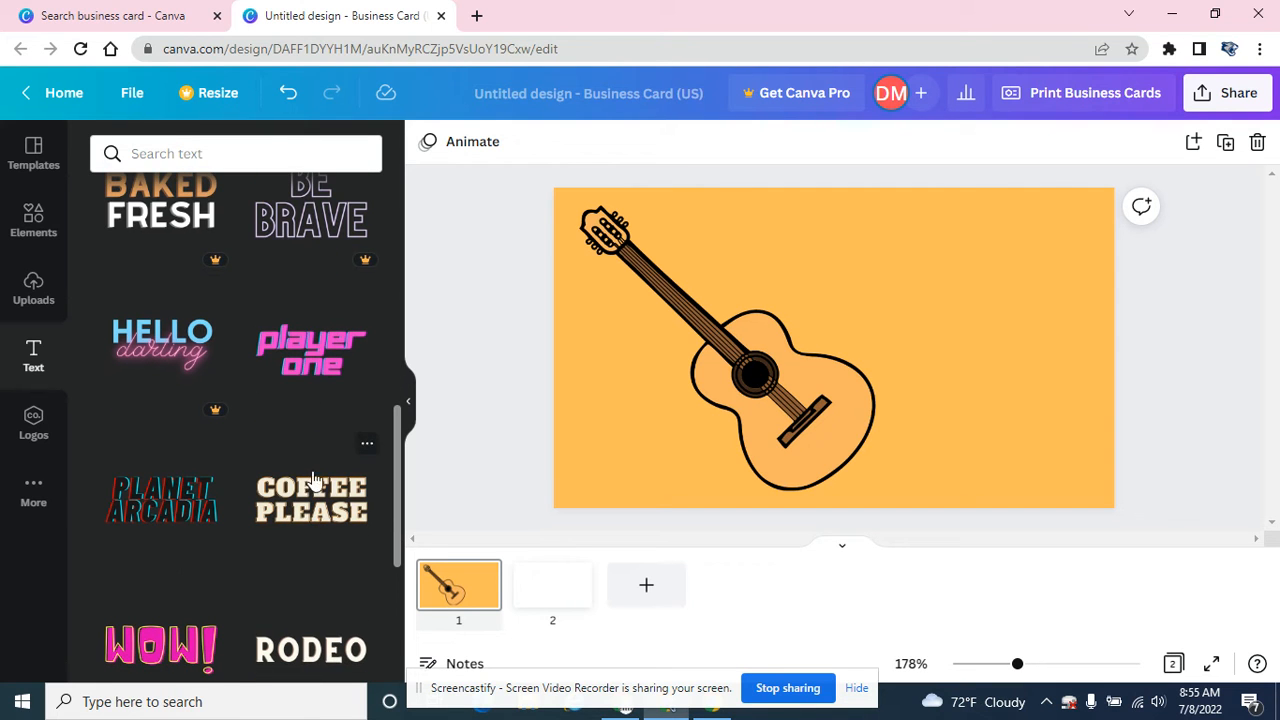
{"action": "scroll", "coordinate": [260, 512], "scroll_direction": "down", "scroll_amount": 2}
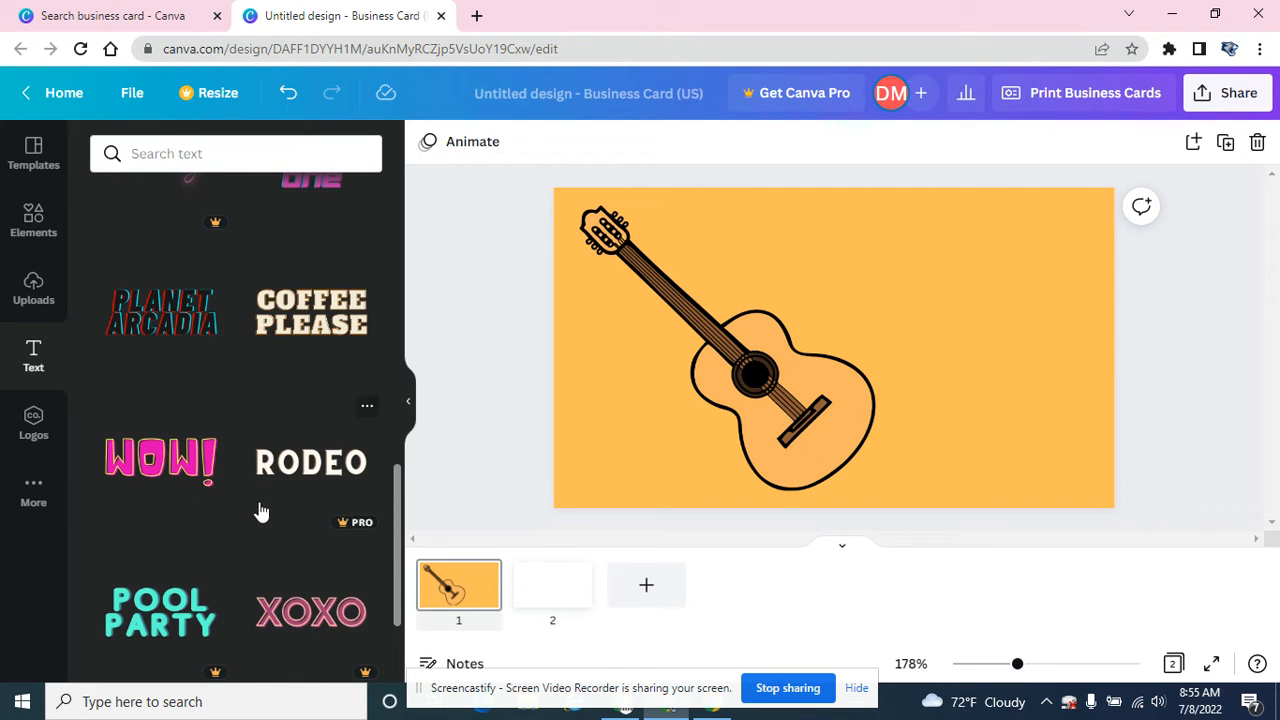
{"action": "scroll", "coordinate": [220, 508], "scroll_direction": "down", "scroll_amount": 2}
{"action": "scroll", "coordinate": [235, 475], "scroll_direction": "down", "scroll_amount": 2}
{"action": "scroll", "coordinate": [266, 475], "scroll_direction": "up", "scroll_amount": 3}
{"action": "scroll", "coordinate": [266, 478], "scroll_direction": "up", "scroll_amount": 5}
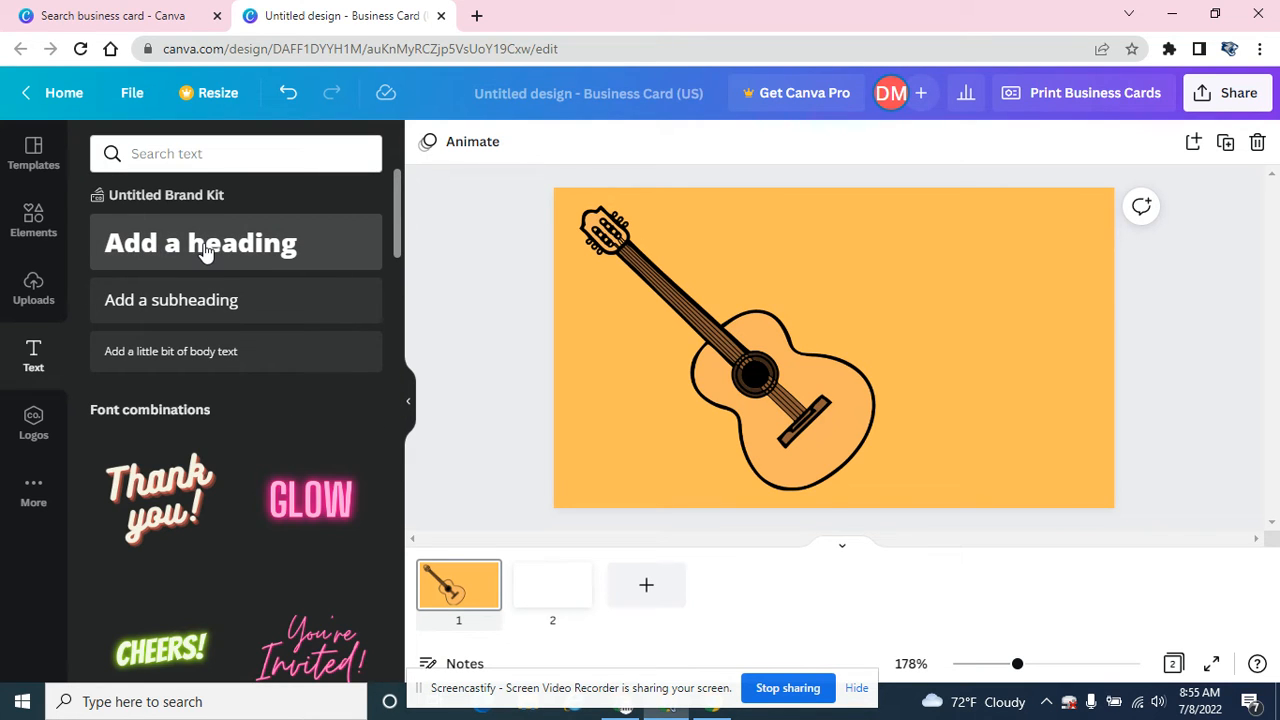
Step: Add the heading "Guitar Lessons" to page 1 and place it in the card's upper-right area, clear of the guitar body
{"action": "left_click", "coordinate": [203, 250]}
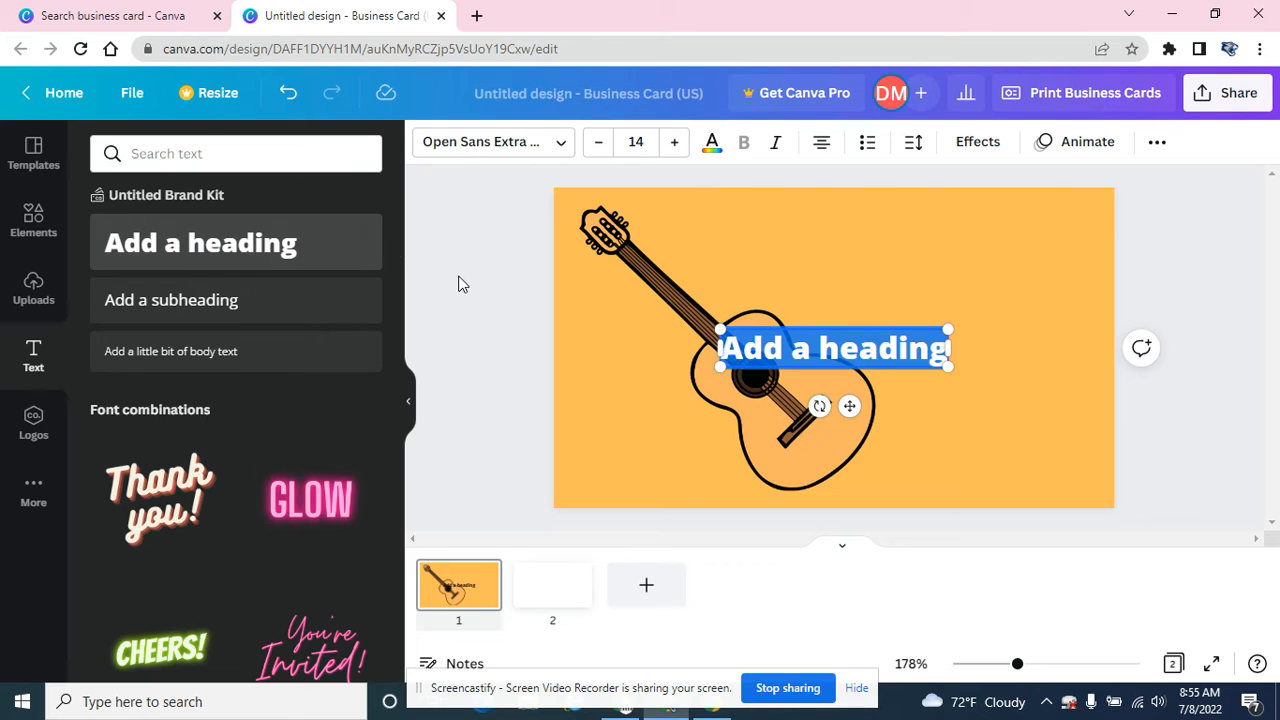
{"action": "type", "text": "Guitar"}
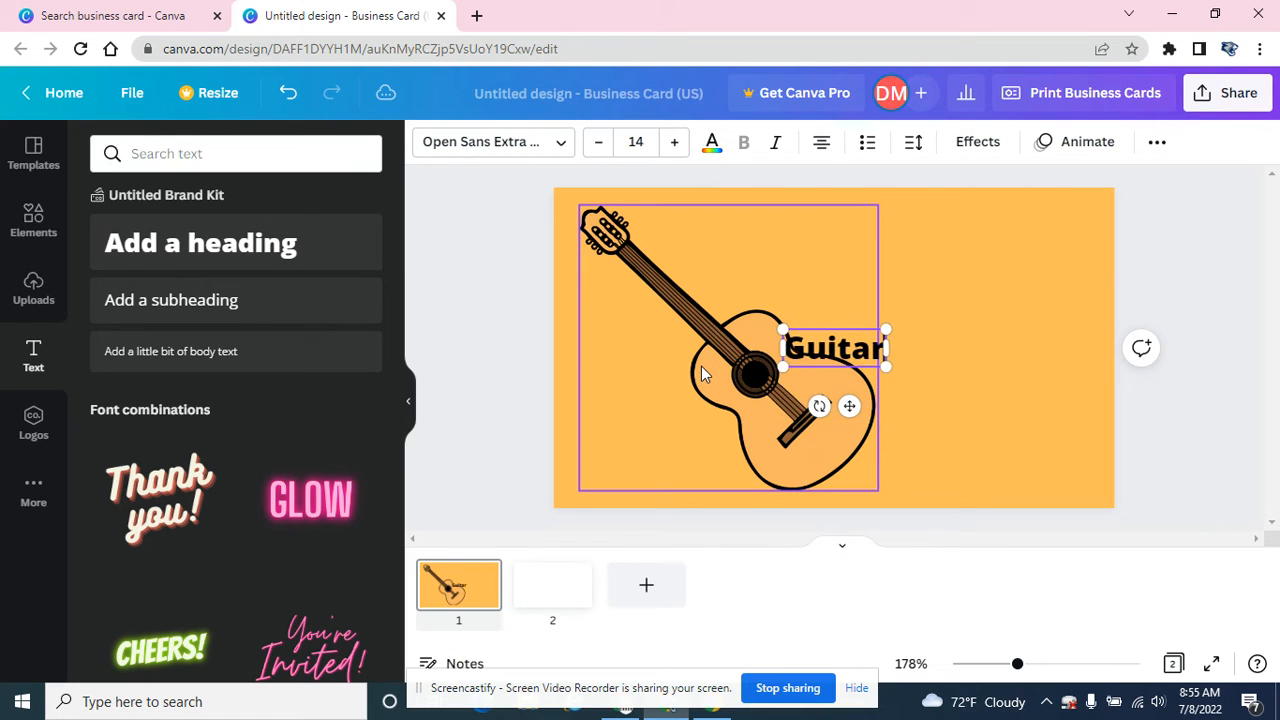
{"action": "type", "text": " Lessons"}
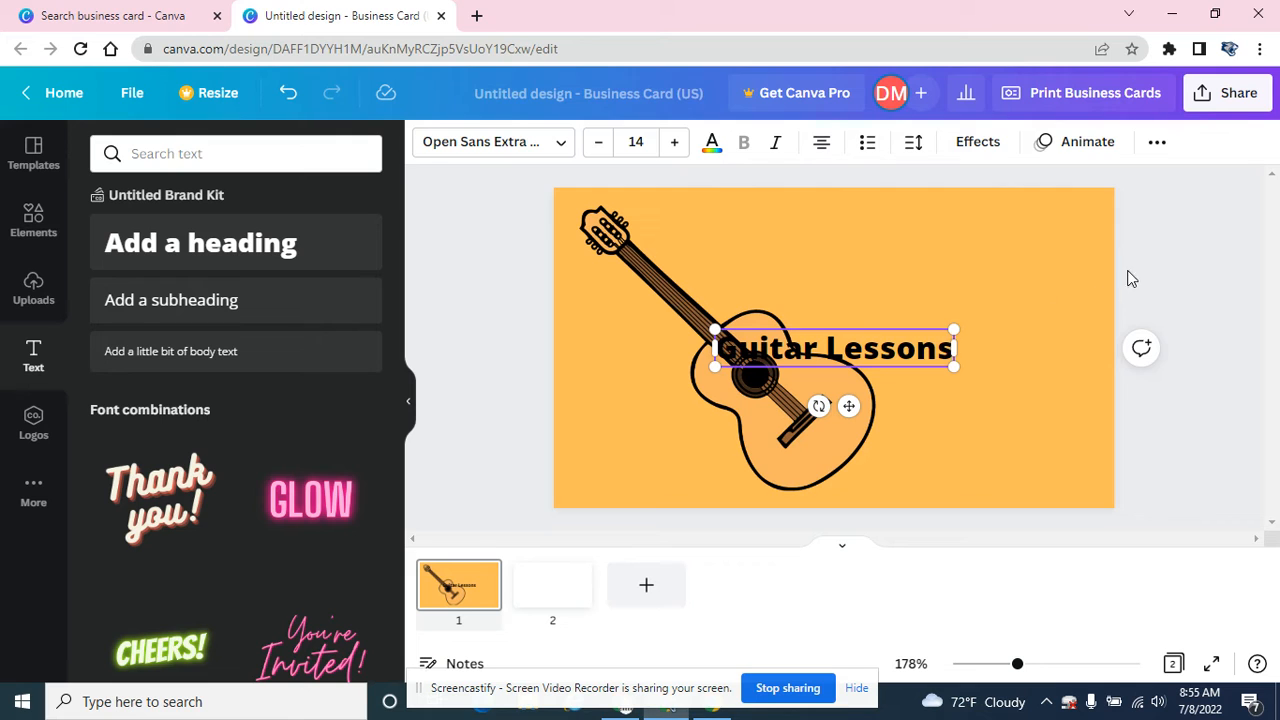
{"action": "left_click_drag", "start_coordinate": [890, 348], "coordinate": [967, 252]}
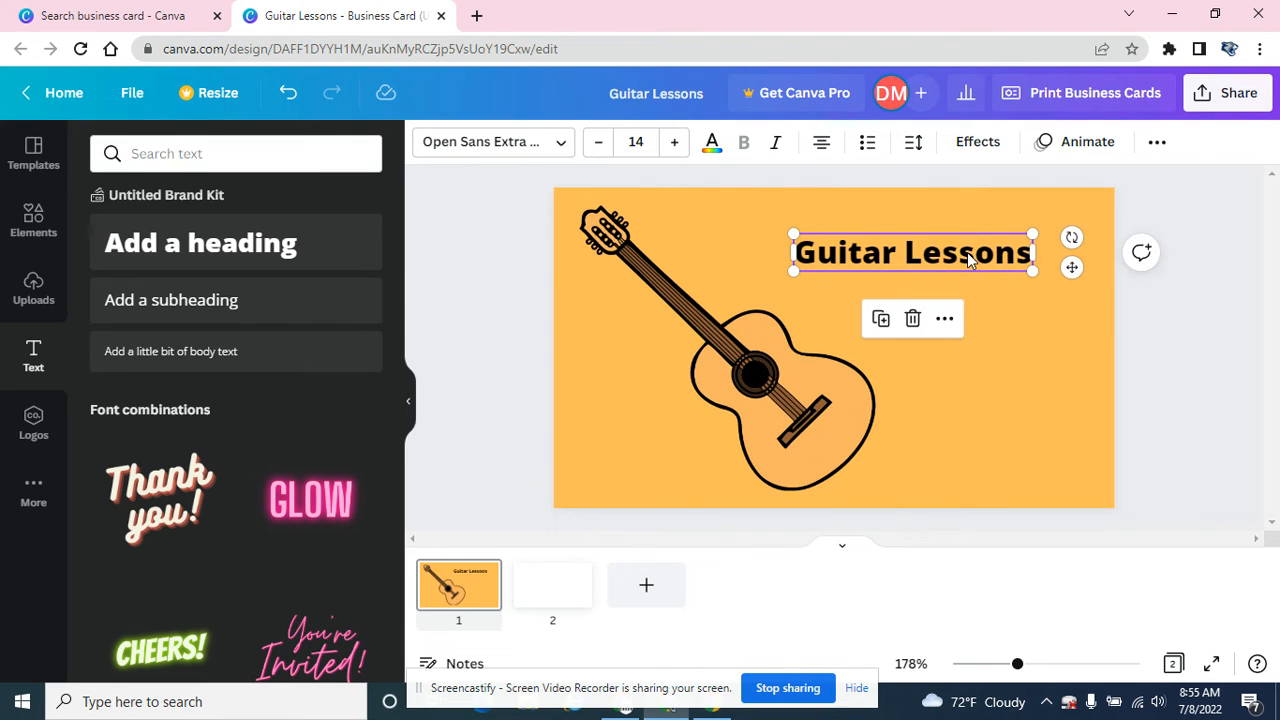